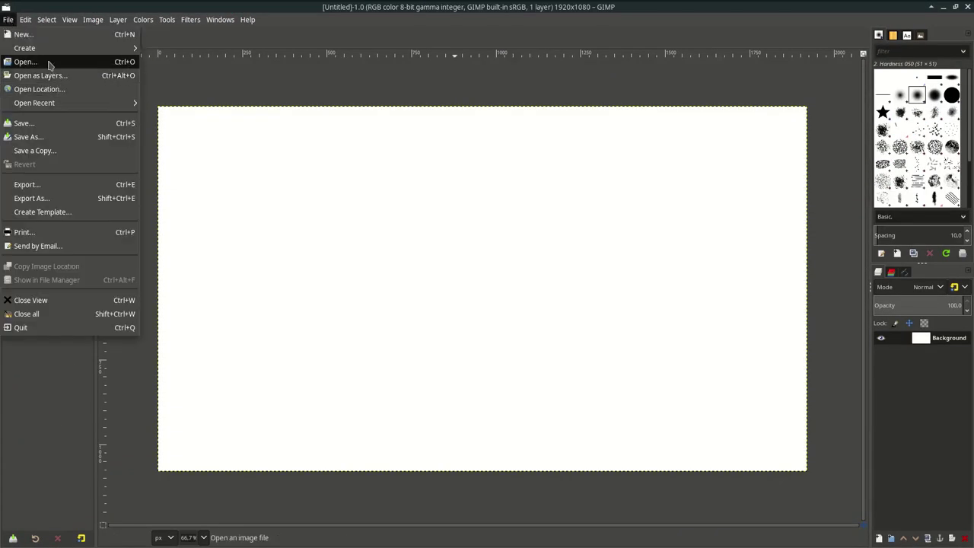
Open 590522.jpg and begin tracing the glass outline with the Paths tool
click(46, 61)
double_click(398, 149)
key(b)
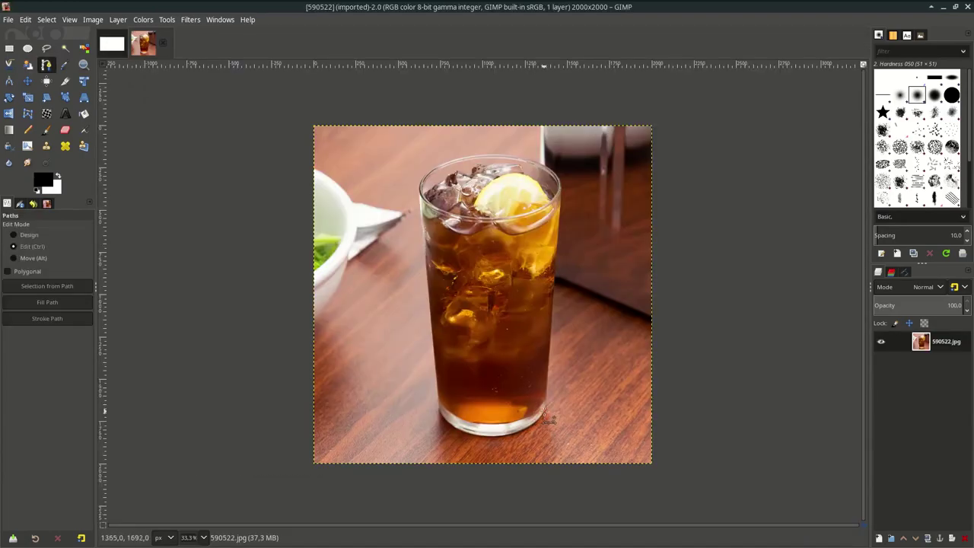
scroll(554, 307, up, 6)
scroll(573, 228, up, 5)
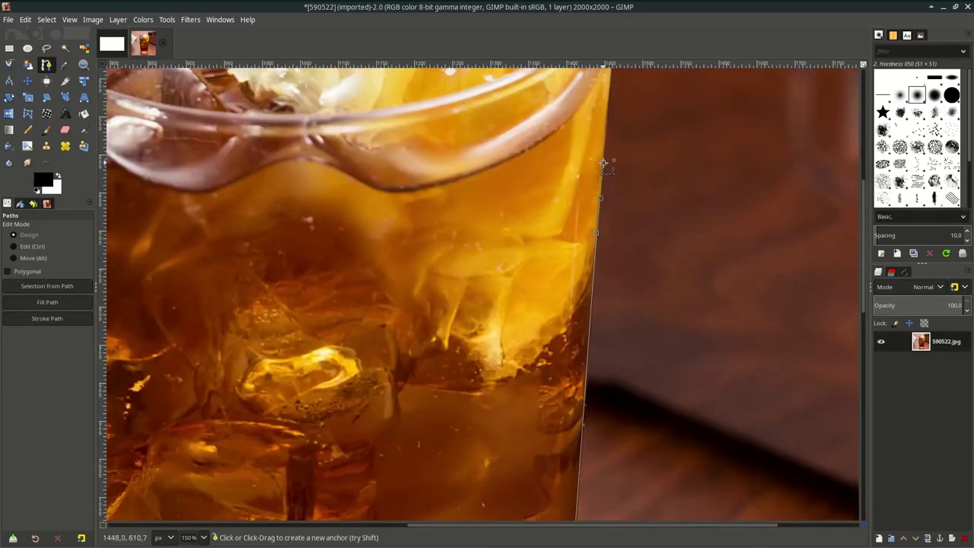
scroll(603, 163, up, 2)
scroll(582, 220, down, 4)
scroll(590, 148, up, 6)
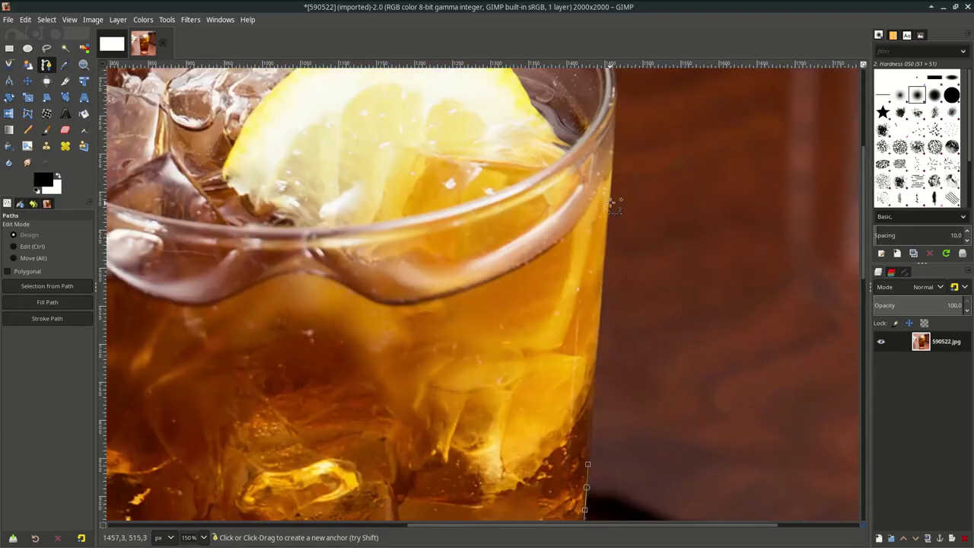
scroll(532, 175, up, 1)
scroll(473, 196, up, 1)
scroll(327, 152, left, 4)
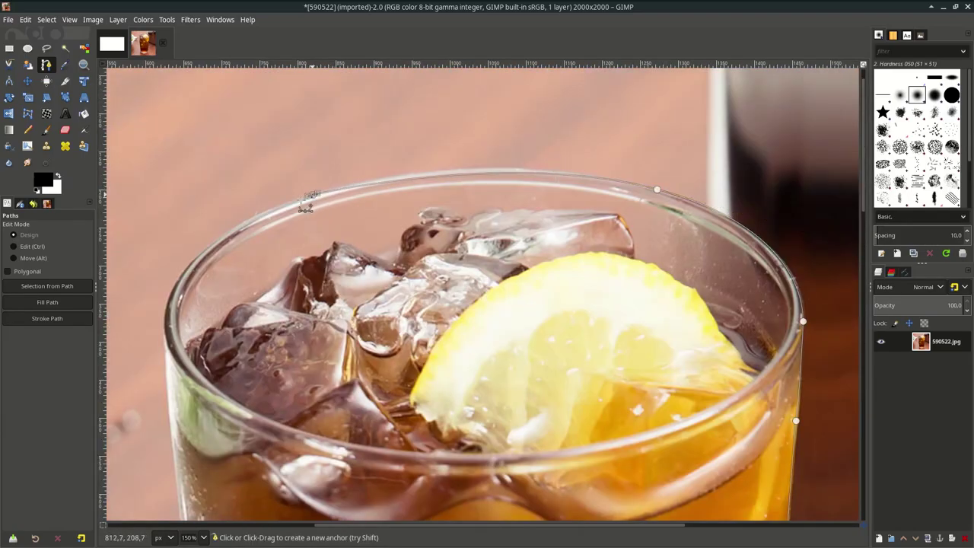
Finish tracing the path around the glass of iced tea
scroll(169, 346, down, 5)
scroll(182, 270, down, 3)
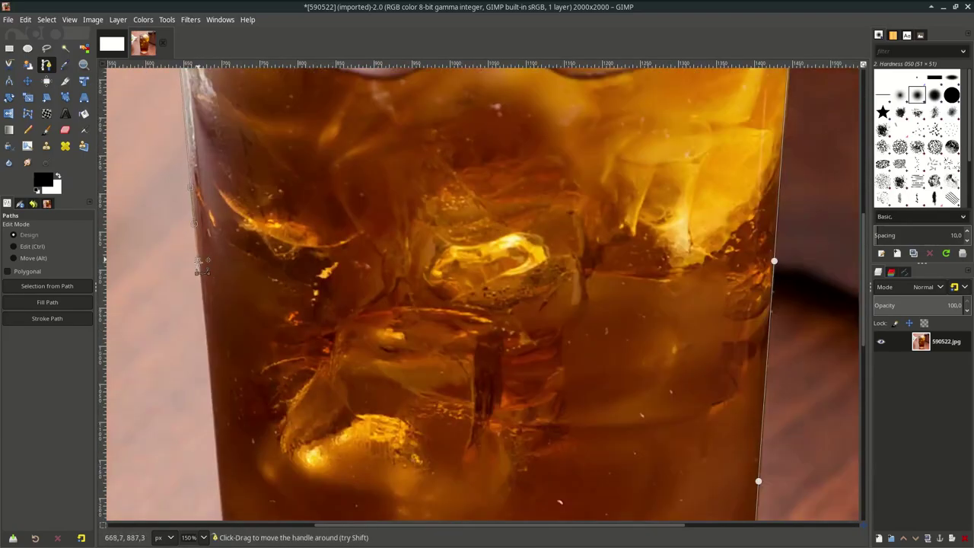
scroll(304, 305, up, 3)
ctrl+scroll(342, 319, up, 1)
scroll(385, 335, down, 2)
scroll(385, 356, down, 7)
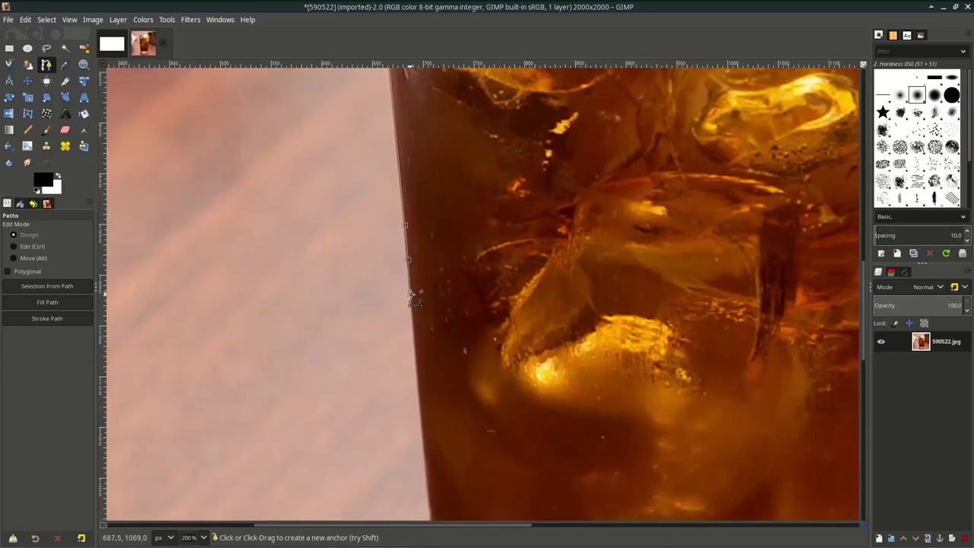
scroll(413, 294, down, 7)
ctrl+scroll(434, 295, down, 1)
scroll(445, 301, down, 5)
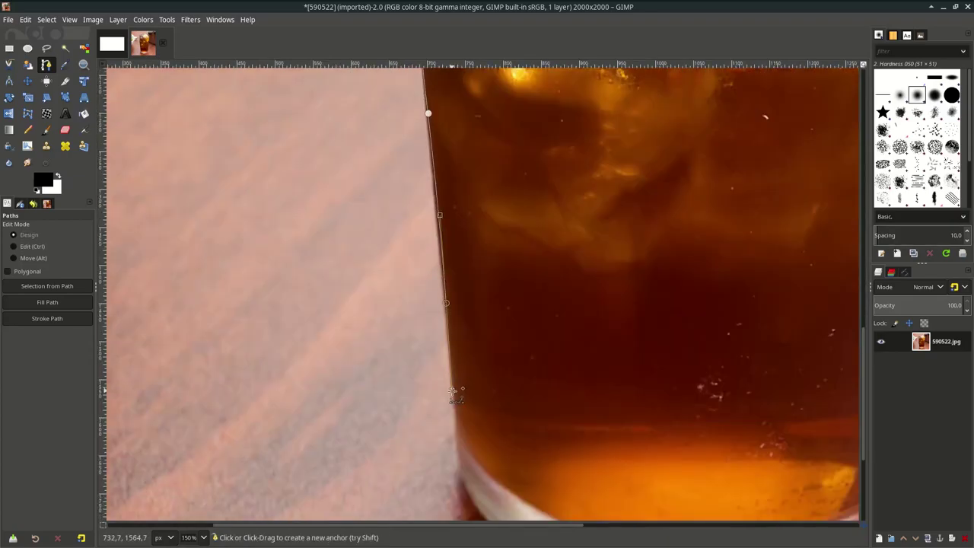
scroll(453, 376, down, 3)
scroll(601, 426, right, 5)
scroll(601, 426, down, 2)
drag(543, 371, 567, 365)
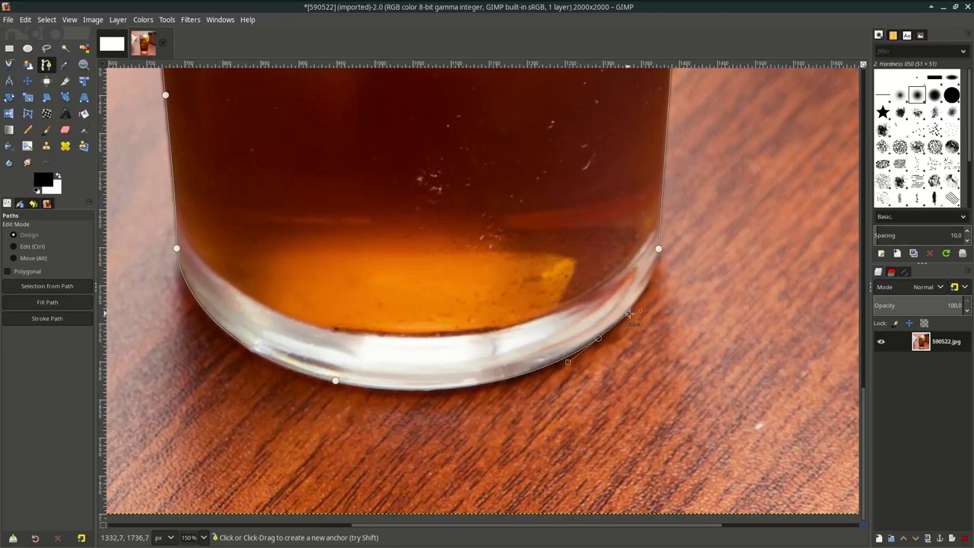
ctrl+scroll(658, 266, up, 2)
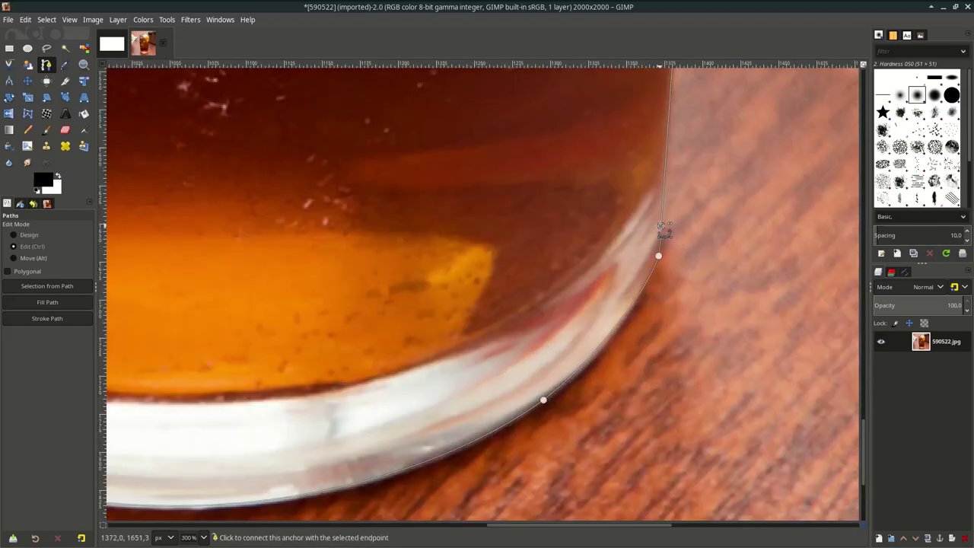
Convert the path to a selection and paste the glass as its own transparent layer
key(shift+ctrl+j)
key(shift+v)
key(ctrl+c)
key(ctrl+v)
key(shift+ctrl+n)
Drag the glass into the 1920x1080 Untitled banner and scale it down
key(m)
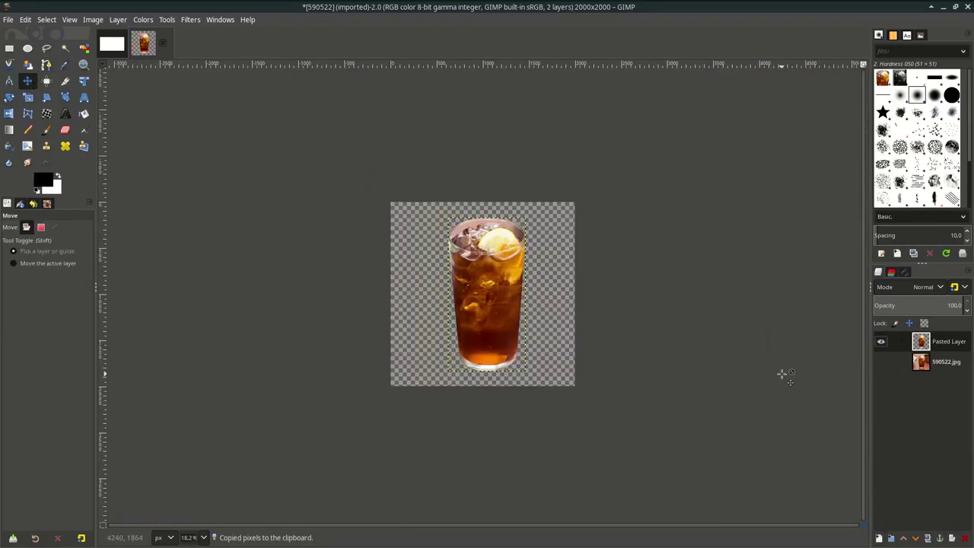
drag(920, 340, 380, 228)
key(shift+s)
click(555, 402)
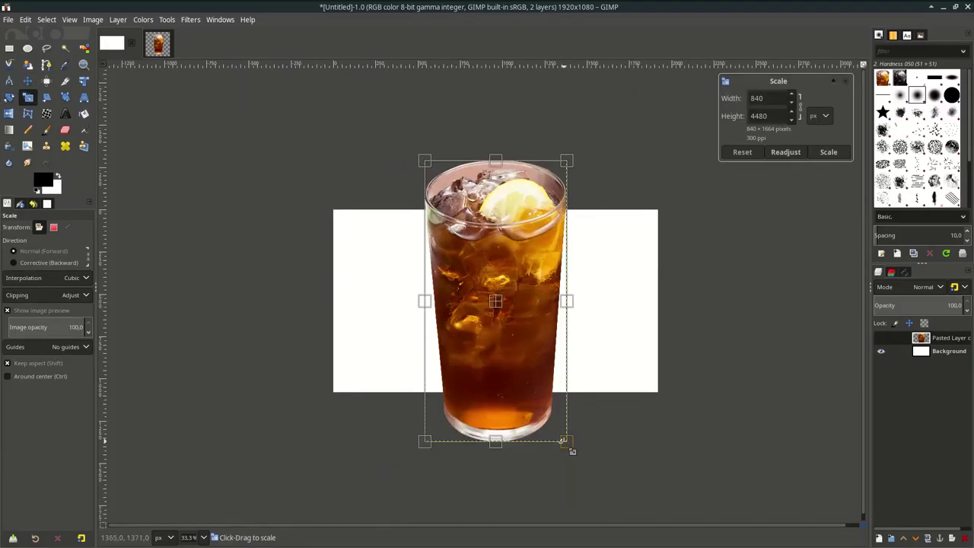
scroll(572, 451, up, 1)
drag(572, 451, 533, 390)
key(Return)
Tilt the glass by rotating it -28.6°
key(shift+r)
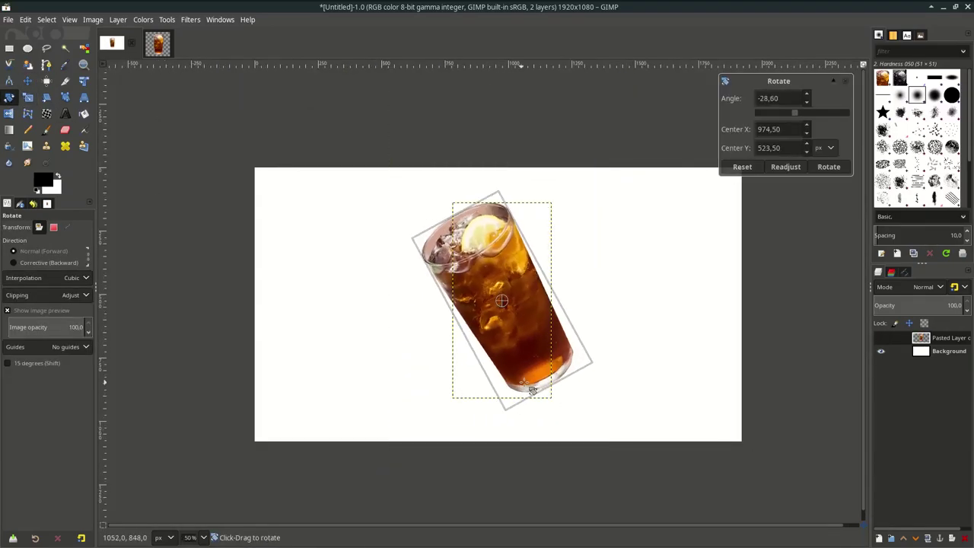
key(Return)
key(m)
Fill the Background layer with a yellow-to-orange linear gradient
click(947, 352)
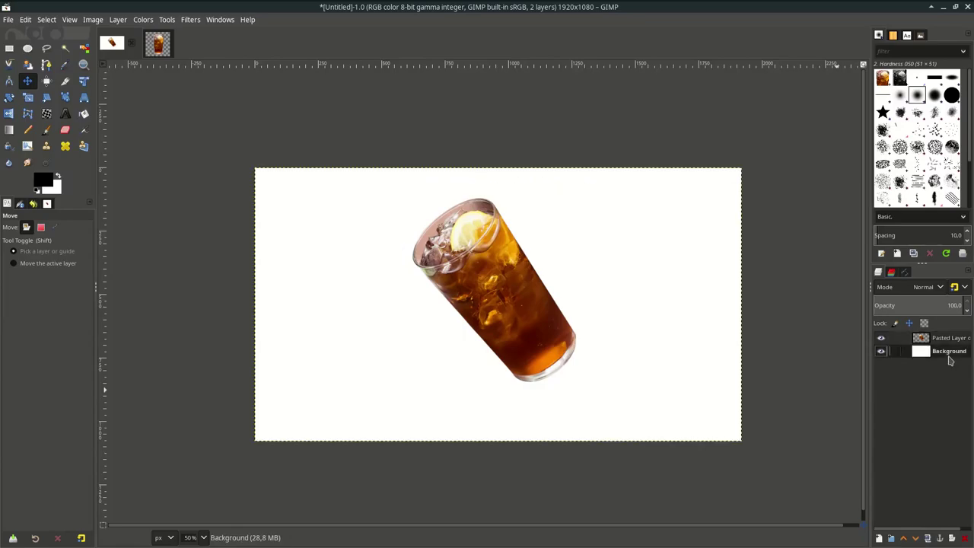
click(42, 182)
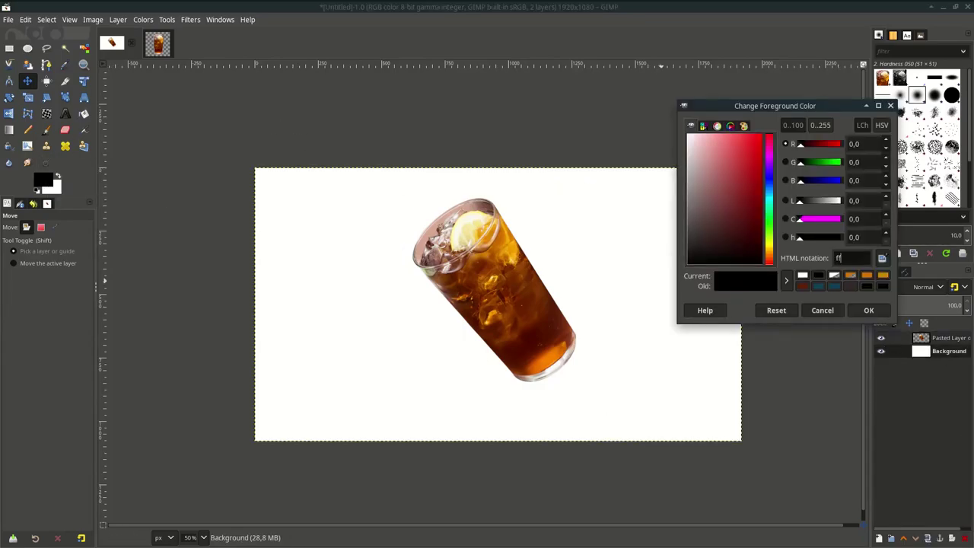
text(ffff)
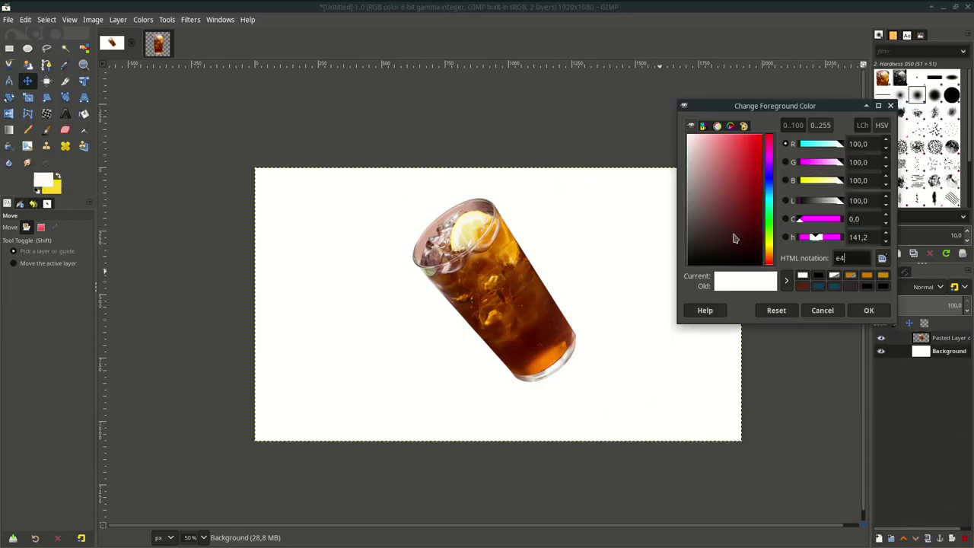
click(868, 310)
key(g)
mouse_move(224, 152)
mouse_down()
mouse_move(674, 423)
mouse_move(717, 408)
mouse_move(302, 222)
mouse_up()
key(Return)
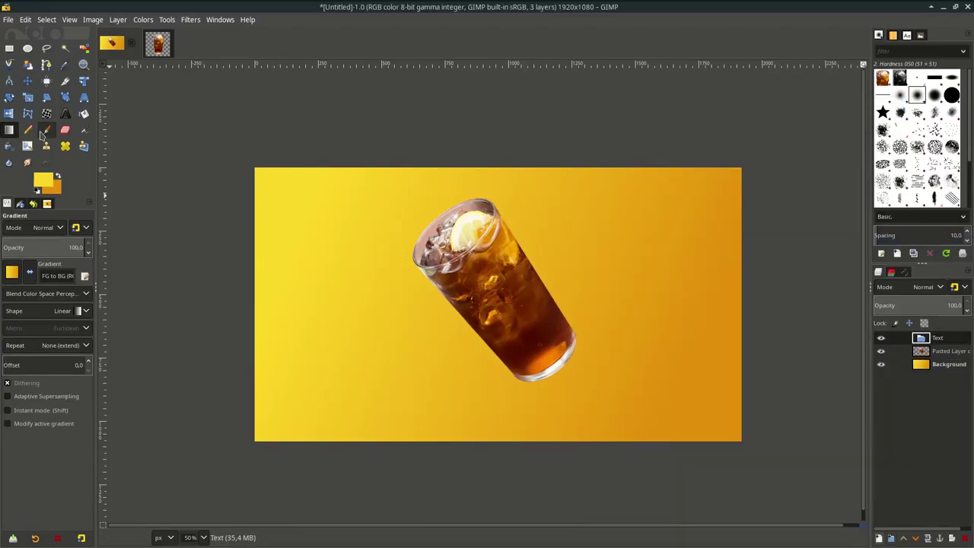
Add white 230 px LEMONTEA with wide letter spacing, and nudge the glass slightly left
click(64, 114)
click(305, 292)
text(LEMONTEA)
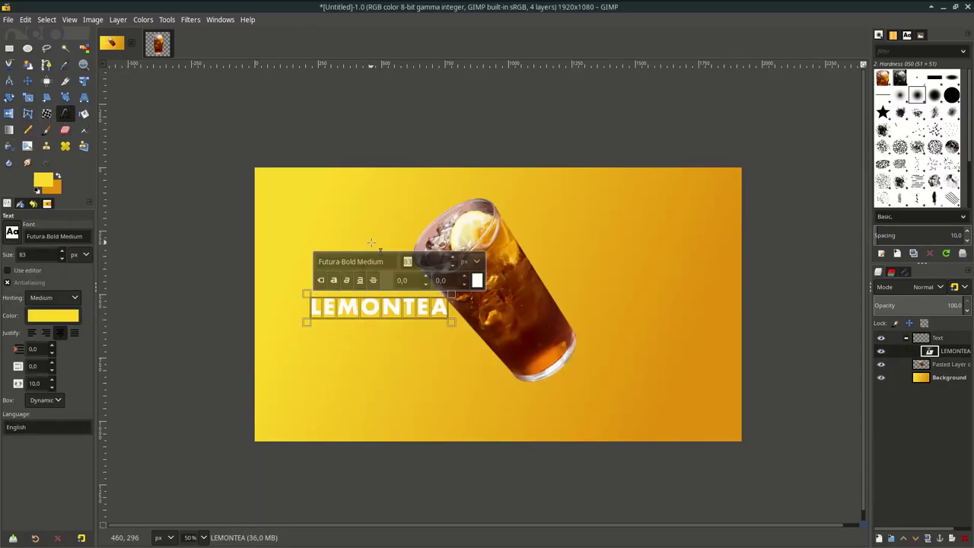
text(230)
key(Return)
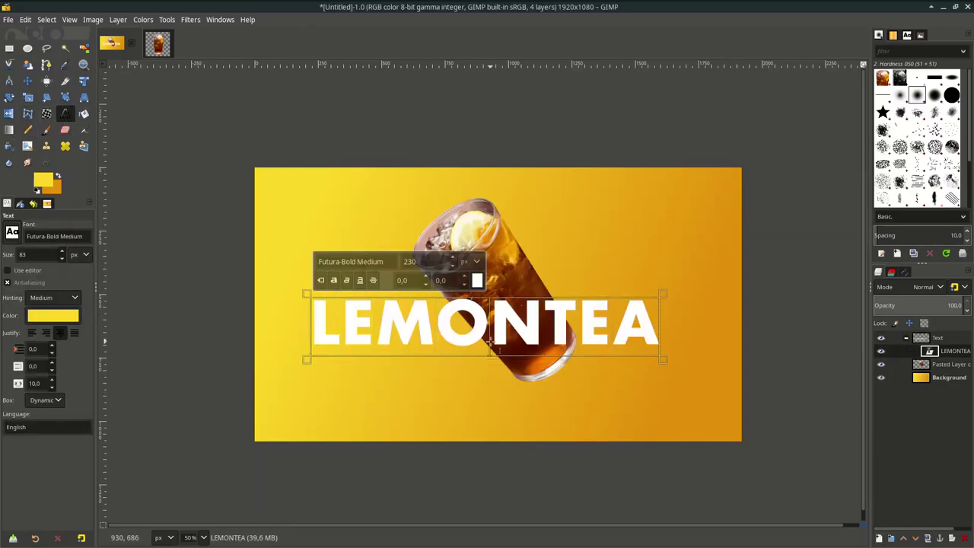
text(2m)
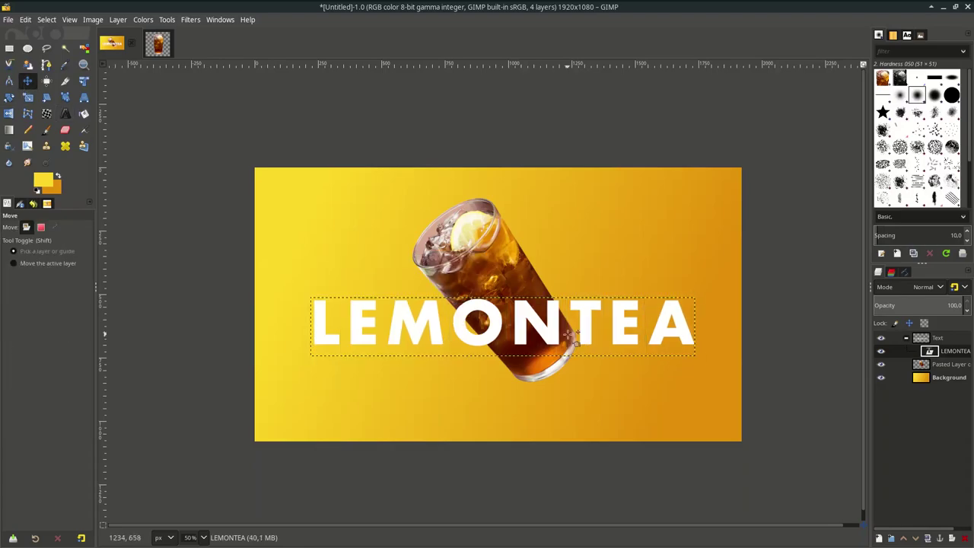
drag(544, 318, 543, 321)
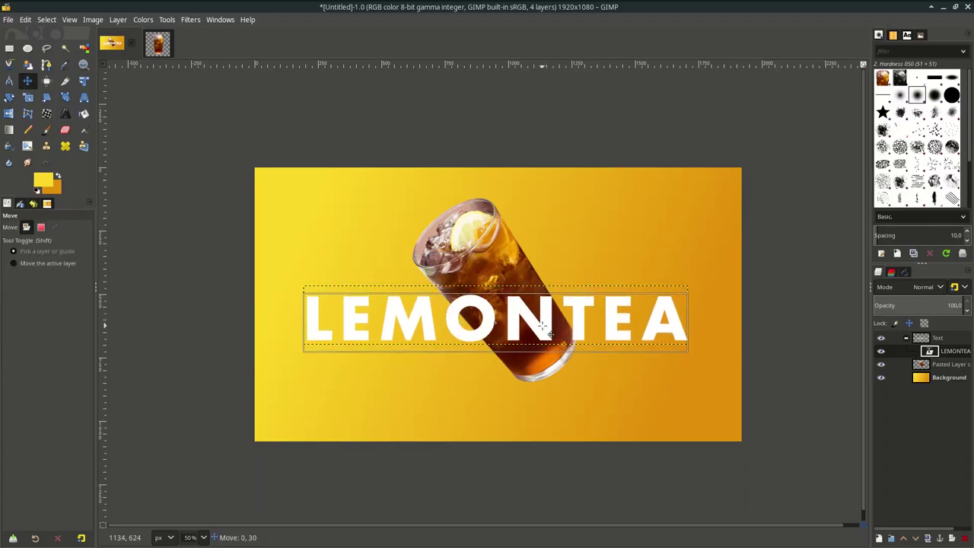
key(t)
click(543, 319)
key(m)
drag(613, 337, 597, 331)
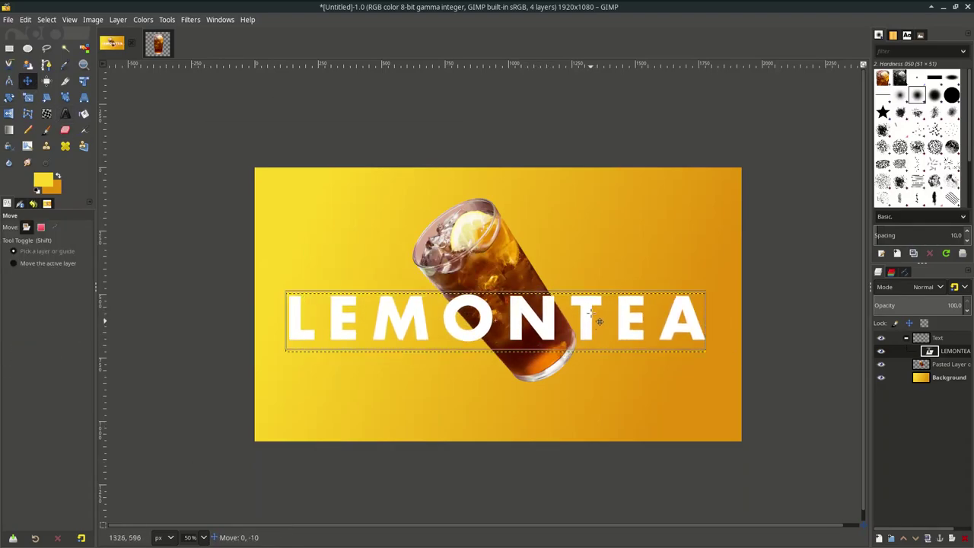
click(679, 412)
drag(526, 365, 521, 365)
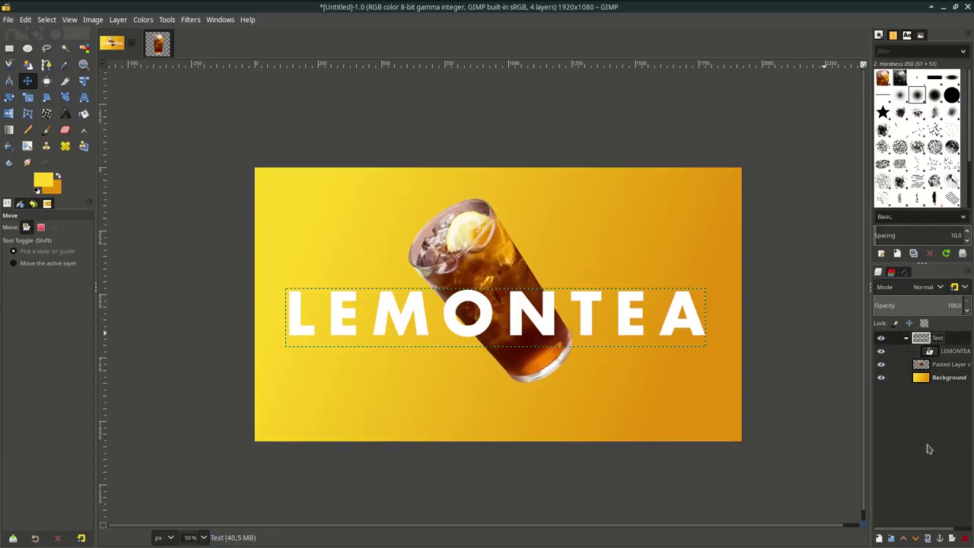
Duplicate the text as 75 px lighter Futura FRESH above LEMONTEA, saving as lemontea.xcf
click(927, 538)
key(t)
click(403, 251)
key(ctrl+a)
text(FRESH)
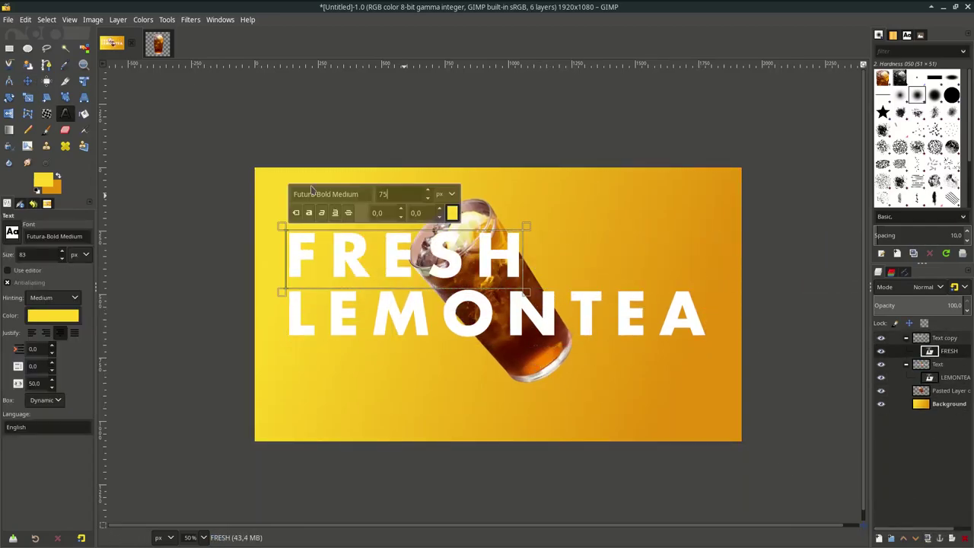
key(Return)
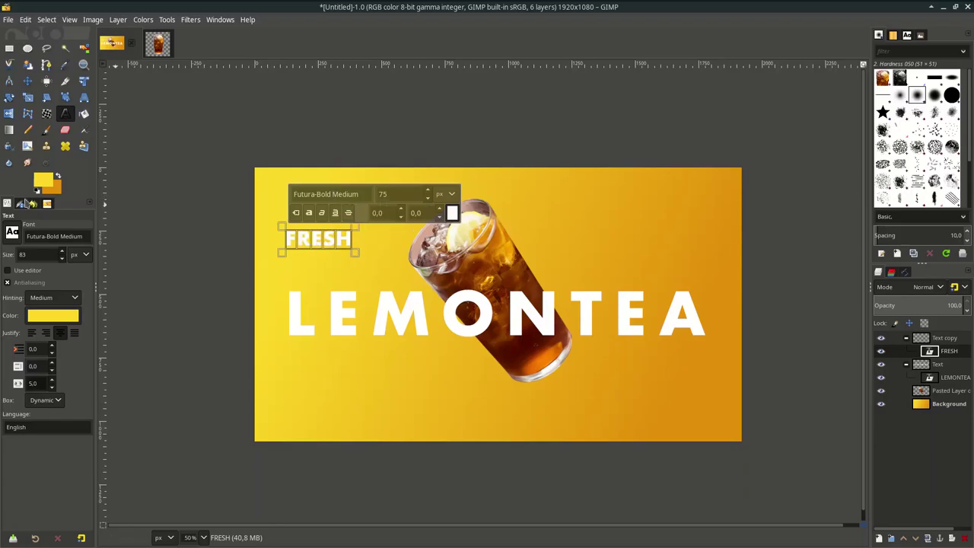
click(11, 232)
click(42, 294)
key(m)
key(plus)
drag(350, 242, 357, 288)
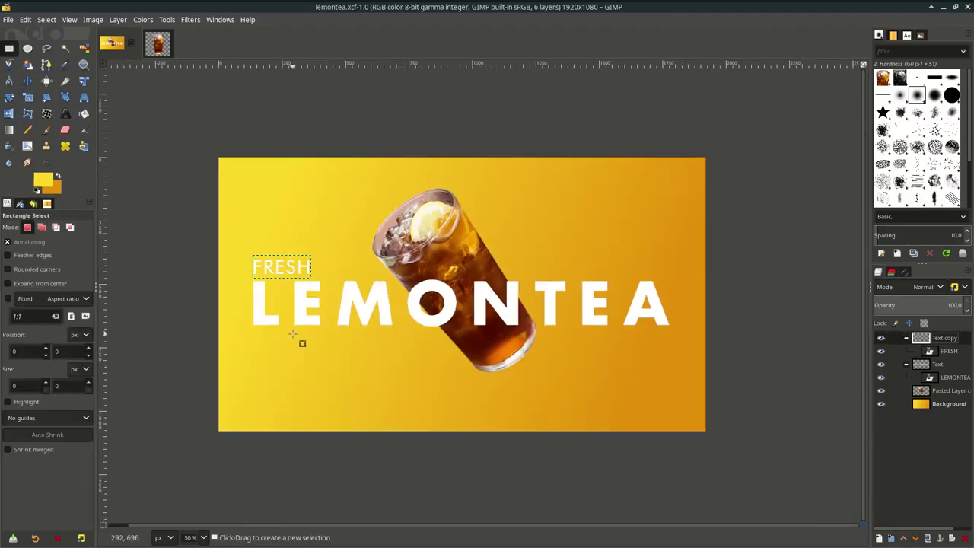
Select a rounded box under LEMONTEA and add a new transparent button layer
ctrl+scroll(259, 334, up, 1)
drag(251, 333, 332, 358)
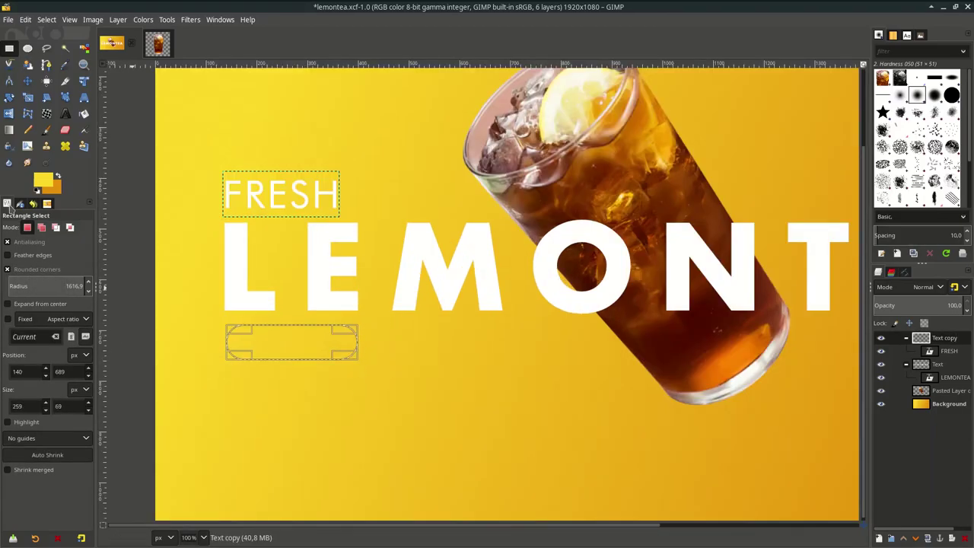
key(alt+e)
key(shift+ctrl+n)
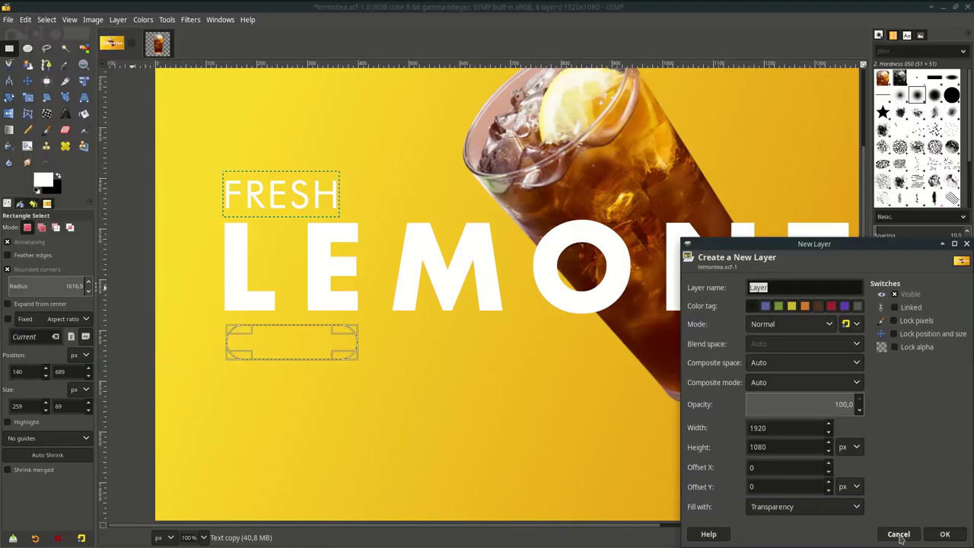
click(939, 530)
double_click(948, 351)
Stroke the button selection with a 2 px solid white line and save
key(alt+e)
click(110, 291)
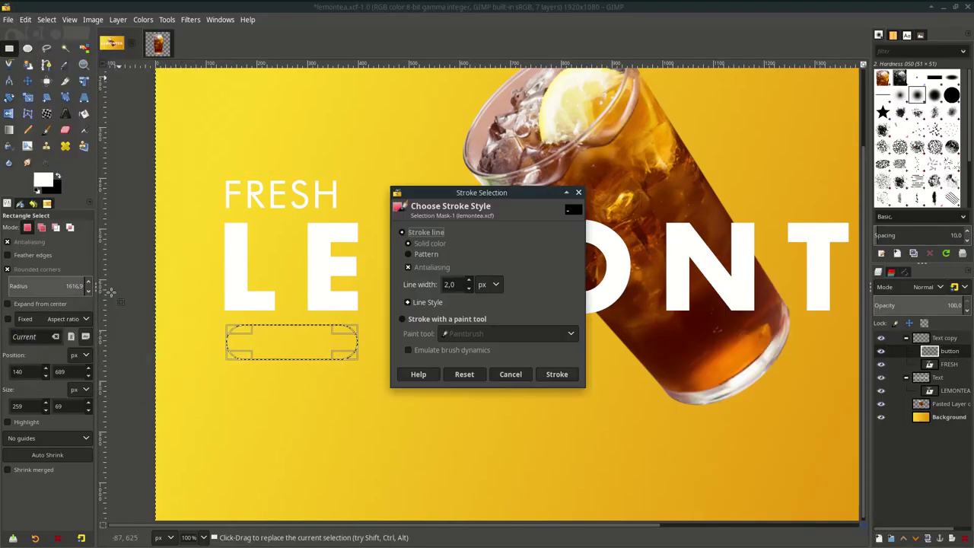
click(546, 373)
key(2)
key(shift+2)
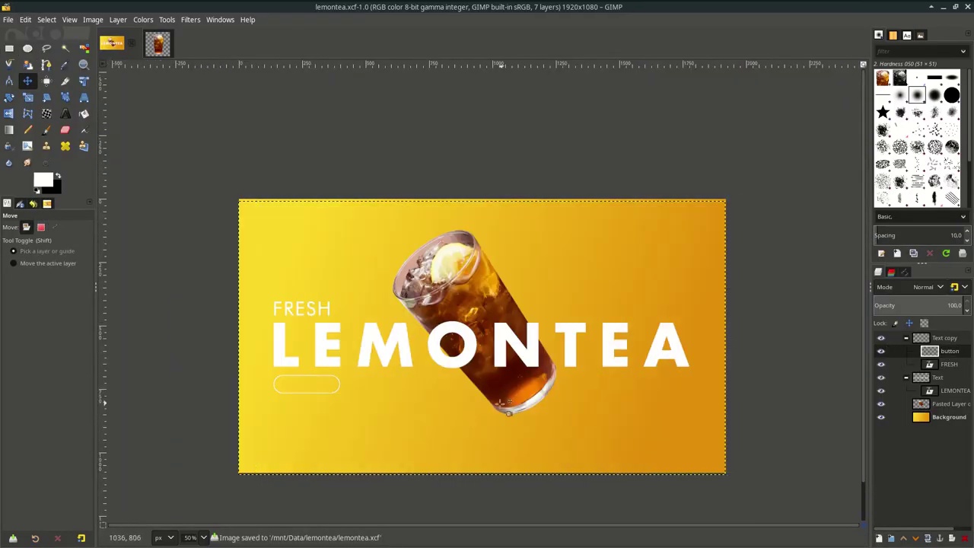
key(ctrl+s)
key(m)
key(1)
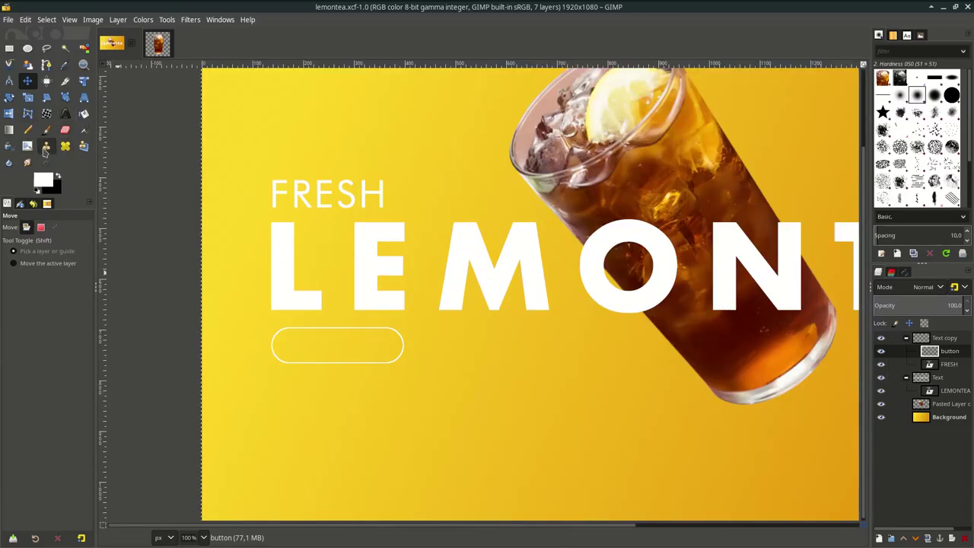
Add an "Open menu" label in 25 px Futura MdCn BT Condensed inside the outline
key(t)
click(307, 375)
text(Open M)
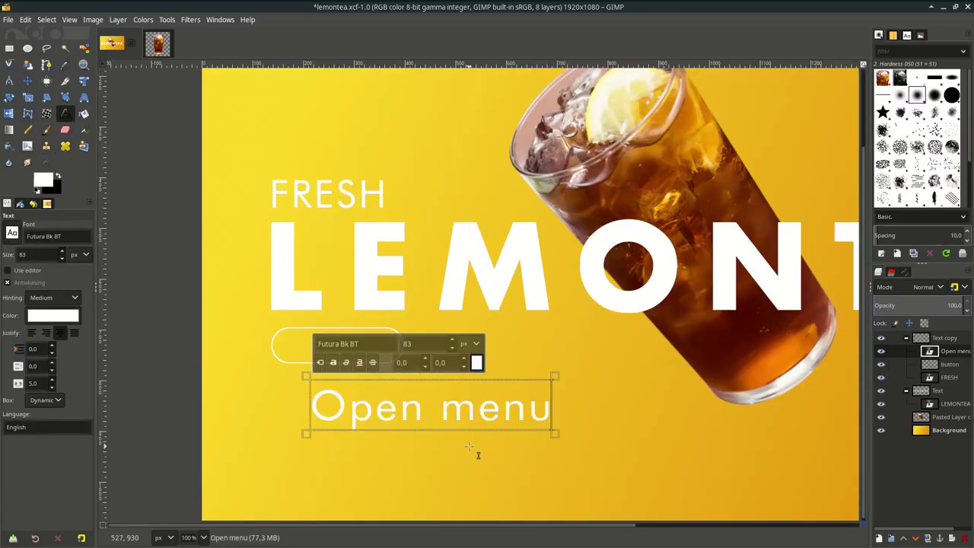
key(Down)
key(Down)
key(Down)
key(Return)
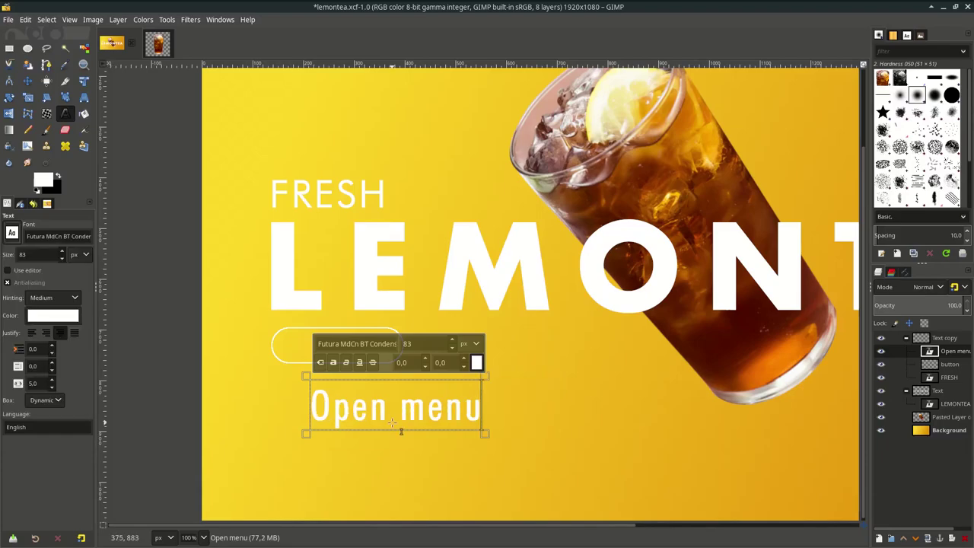
text(30m)
drag(359, 392, 343, 342)
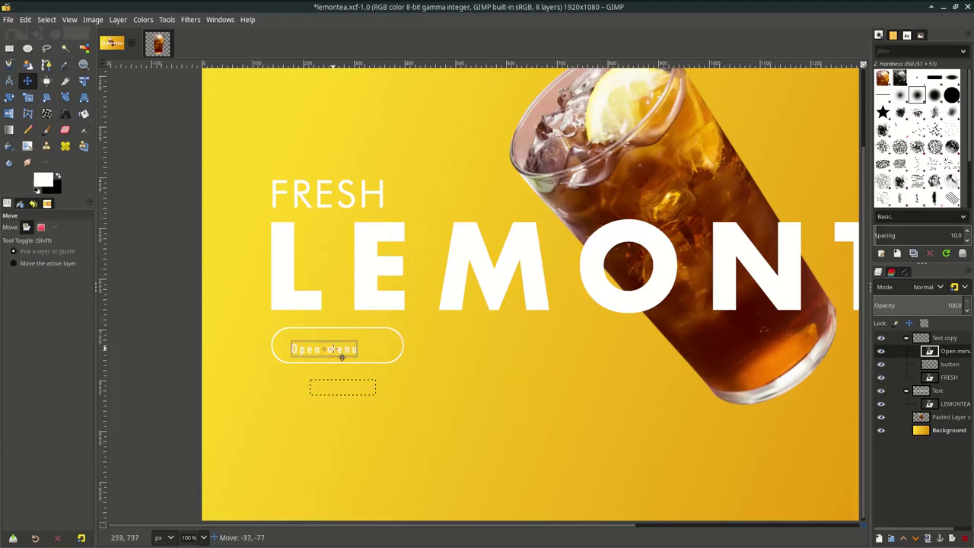
key(2)
key(1)
key(t)
key(ctrl+a)
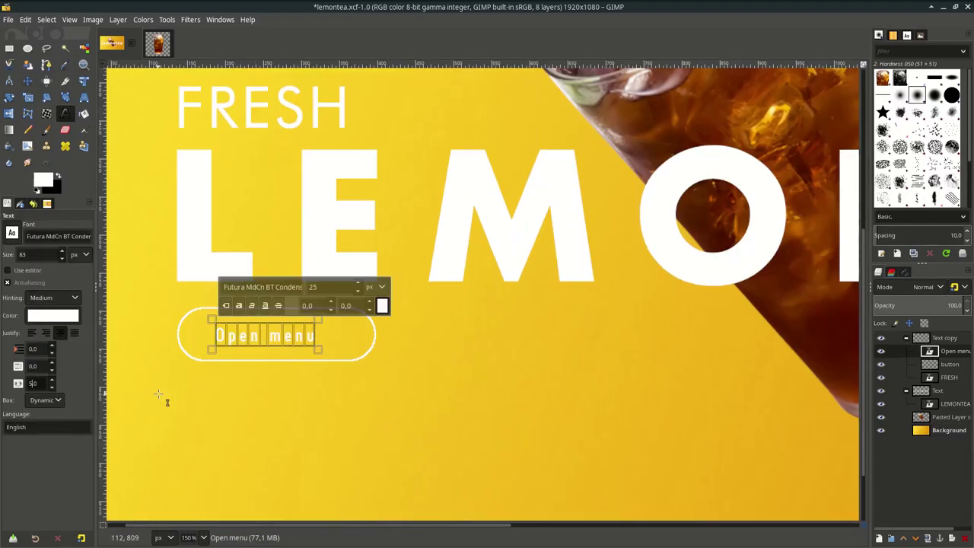
key(m)
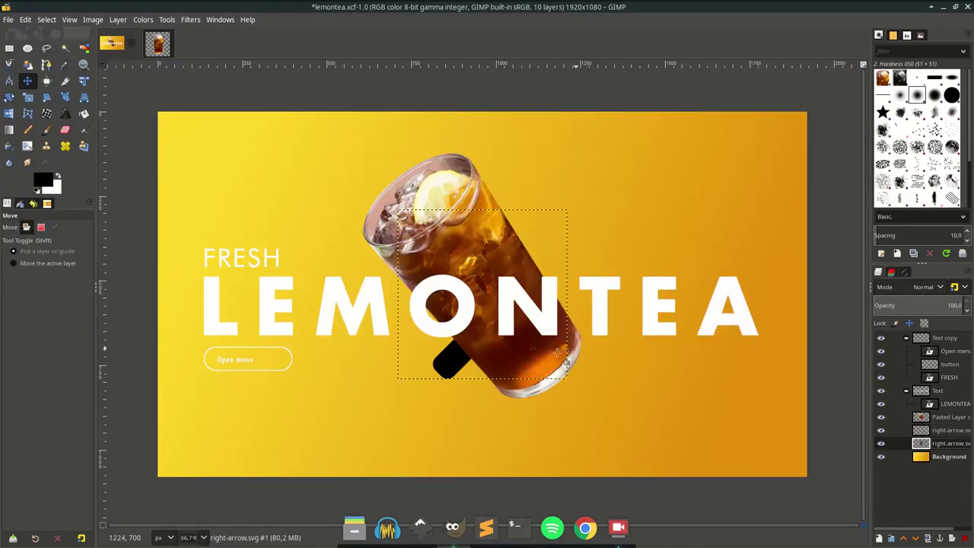
Scale the pasted arrow to 21x21, place it beside Open menu, and save
key(1)
drag(479, 365, 240, 256)
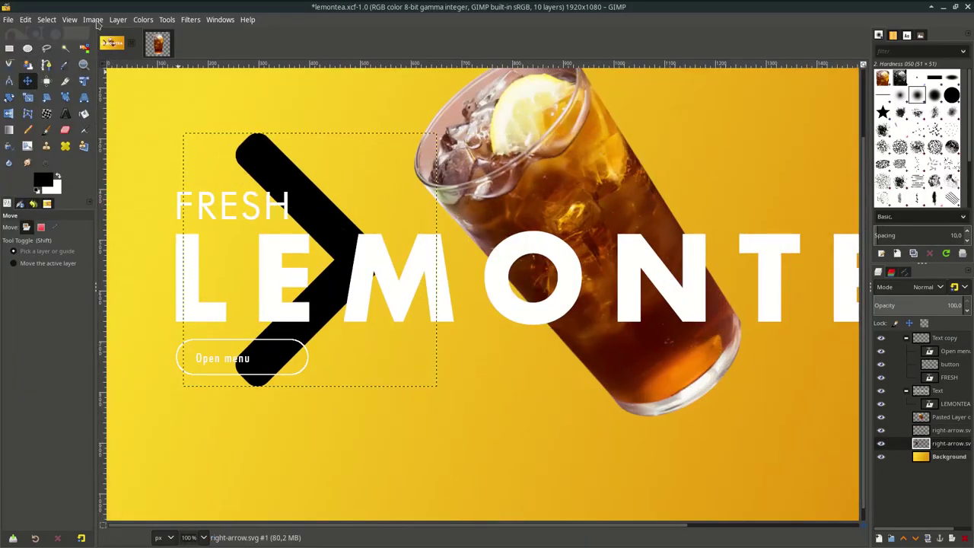
key(shift+s)
text(21)
click(828, 152)
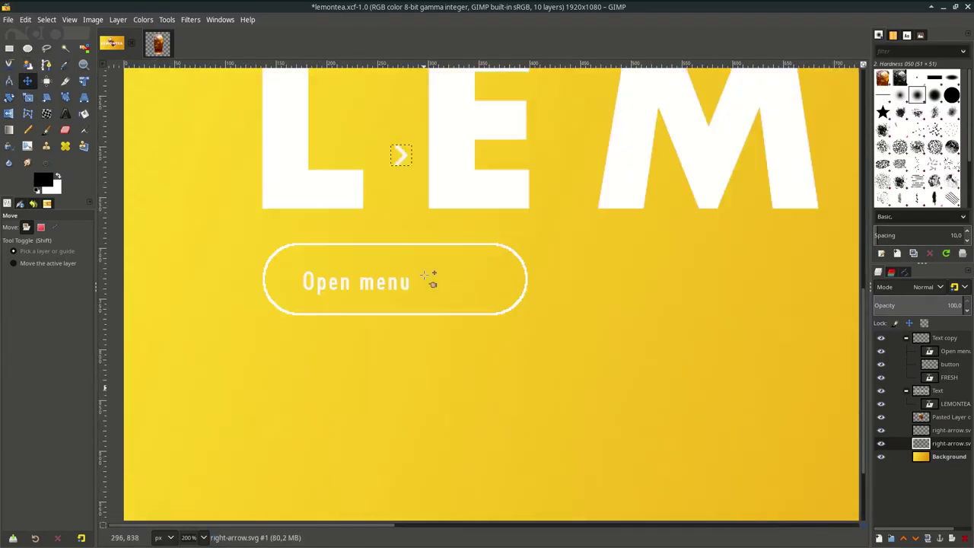
drag(401, 268, 459, 394)
scroll(460, 394, up, 3)
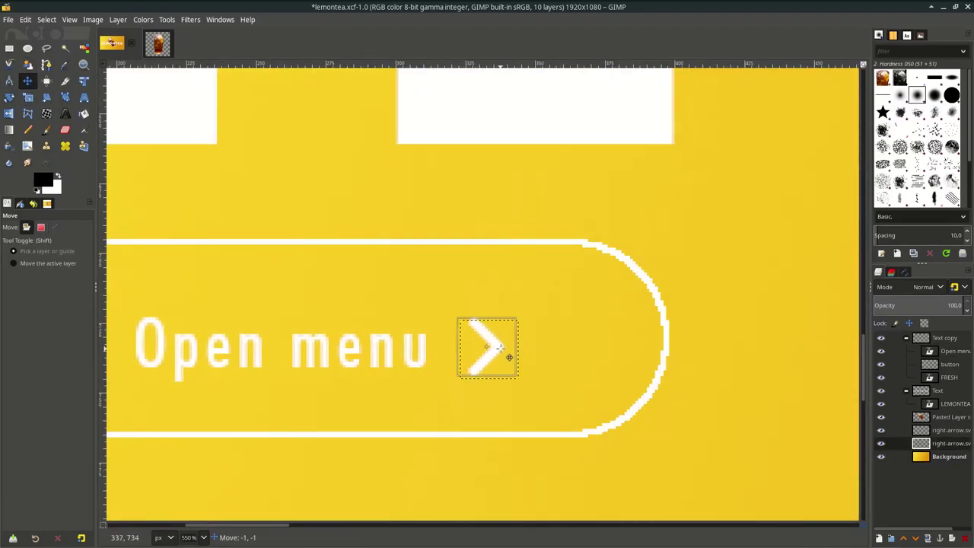
scroll(487, 347, down, 2)
scroll(451, 353, down, 5)
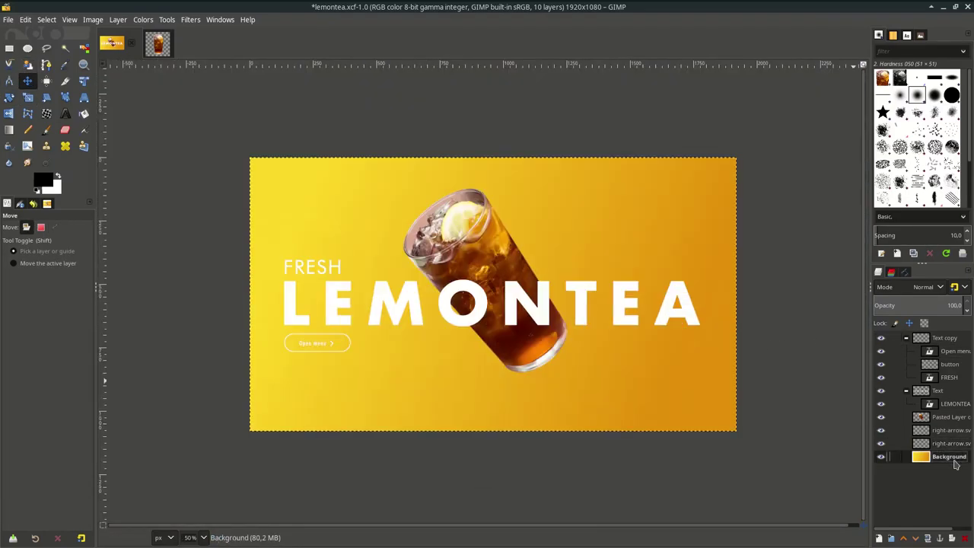
key(ctrl+s)
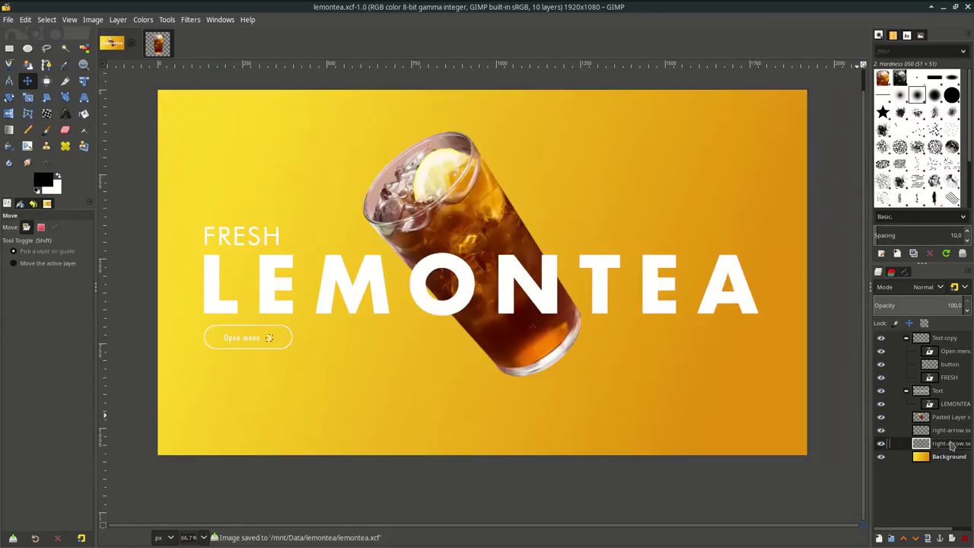
Delete the duplicate arrow layer and sort arrow and button layers into an icons group
click(963, 538)
drag(947, 430, 934, 355)
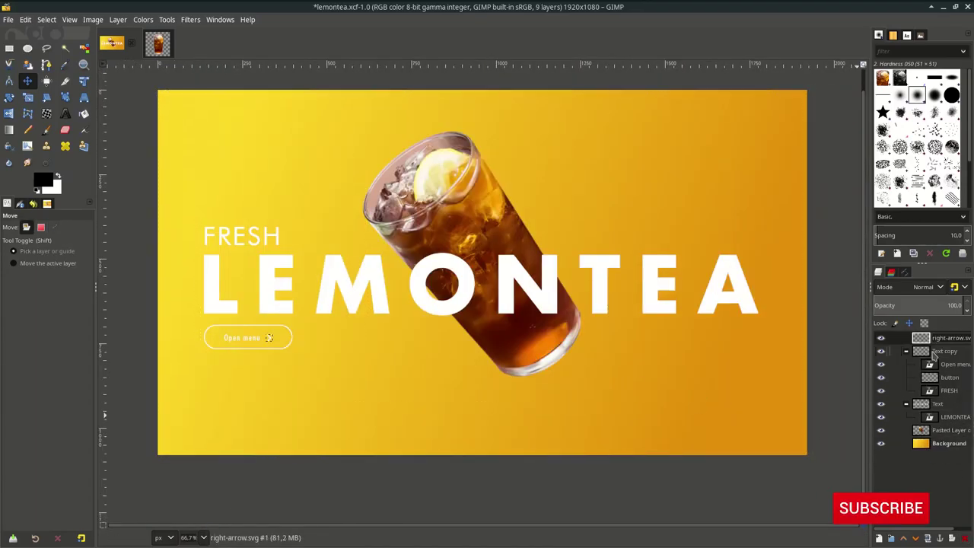
click(891, 538)
text(icons)
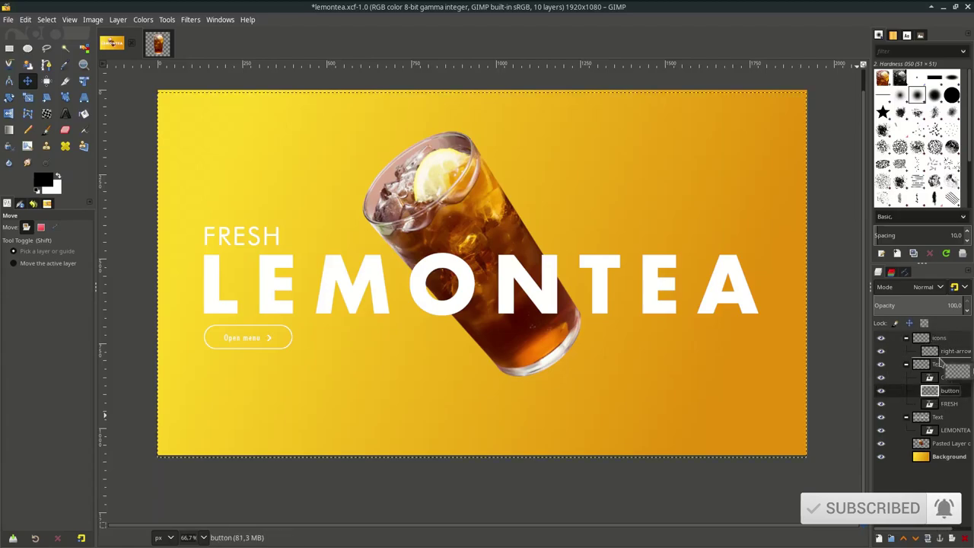
drag(939, 362, 915, 354)
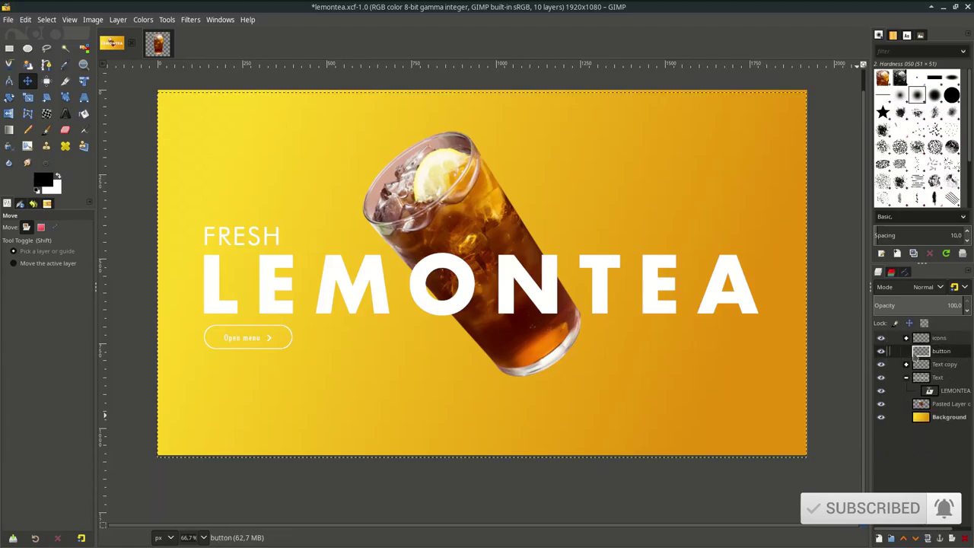
click(276, 362)
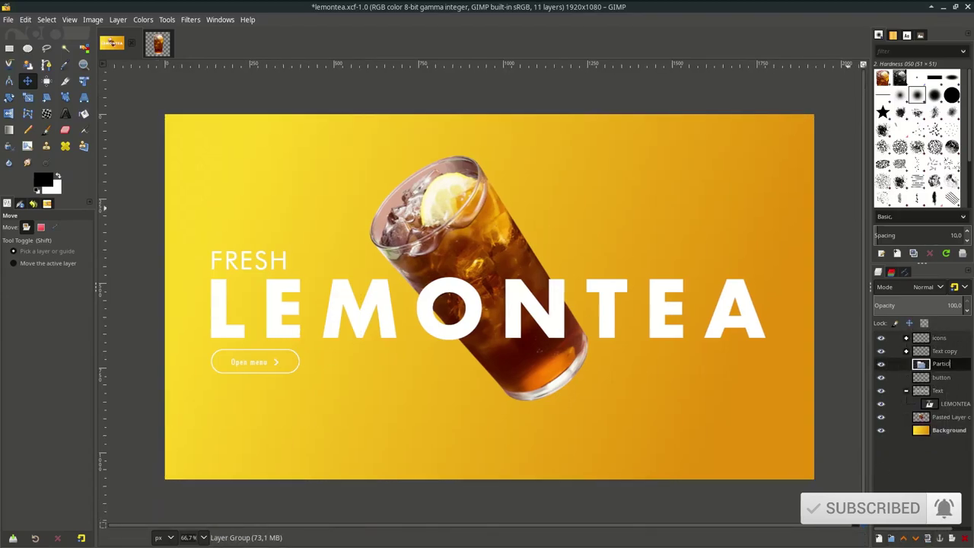
Open the lemon slice as a layer, shrink it and tilt it in perspective
key(ctrl+alt+o)
click(434, 114)
click(693, 446)
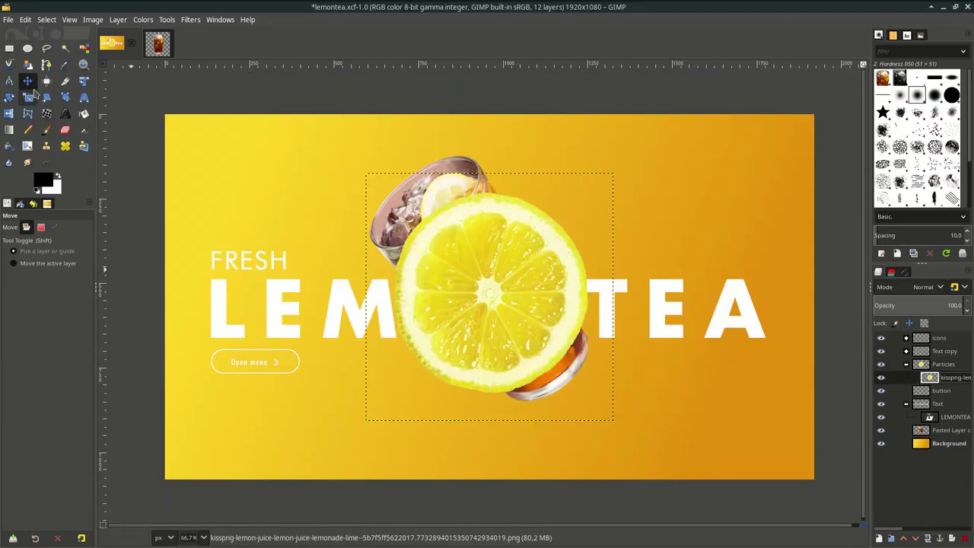
key(shift+s)
click(461, 430)
drag(451, 423, 509, 370)
key(Return)
key(shift+p)
click(508, 371)
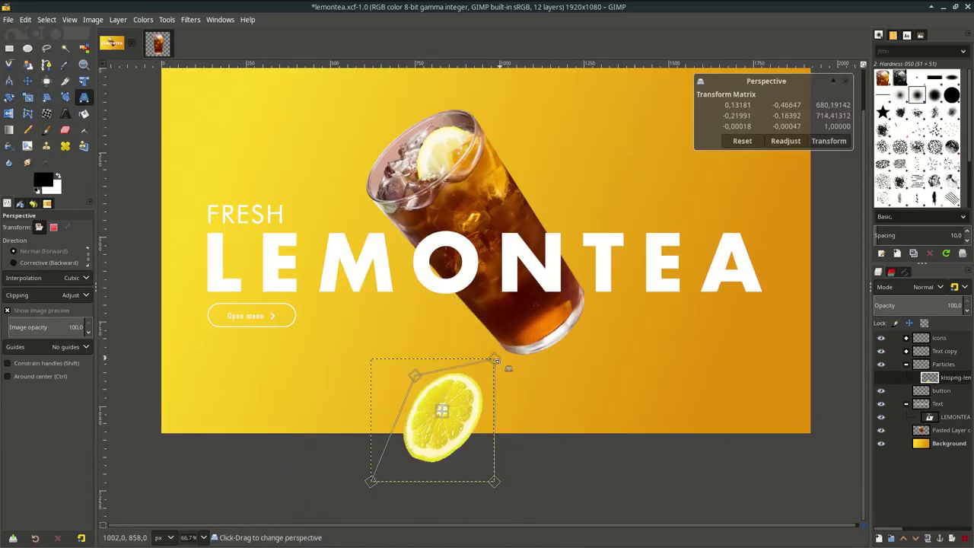
key(Escape)
Apply Zoom Motion Blur to the lemon slice with the centre toward its upper right
key(alt+r)
key(b)
key(Down)
key(Down)
key(Down)
key(Down)
key(Return)
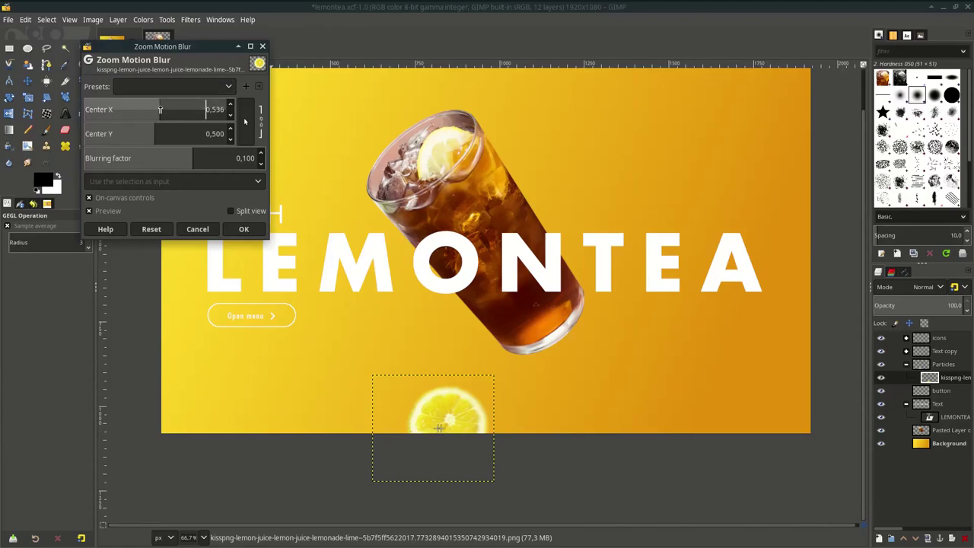
drag(427, 435, 489, 447)
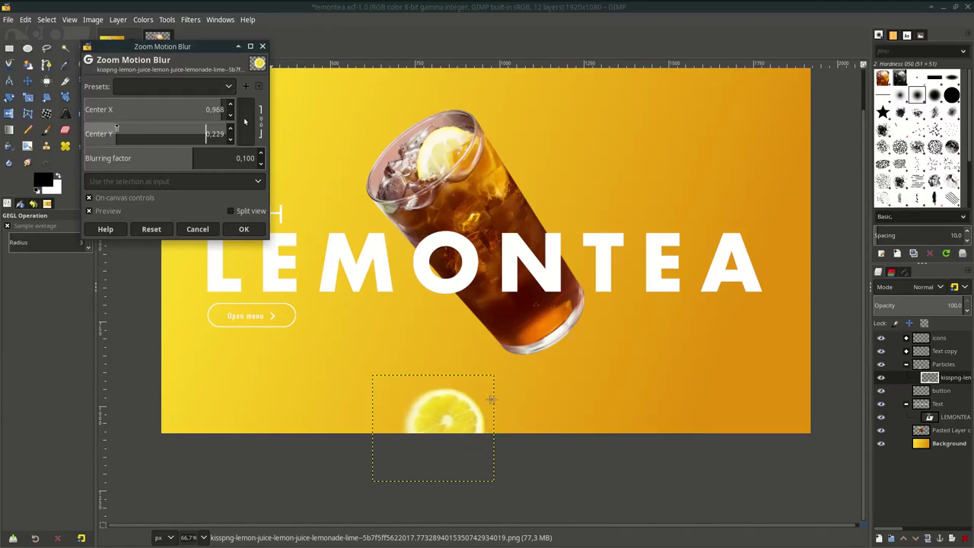
drag(171, 157, 206, 159)
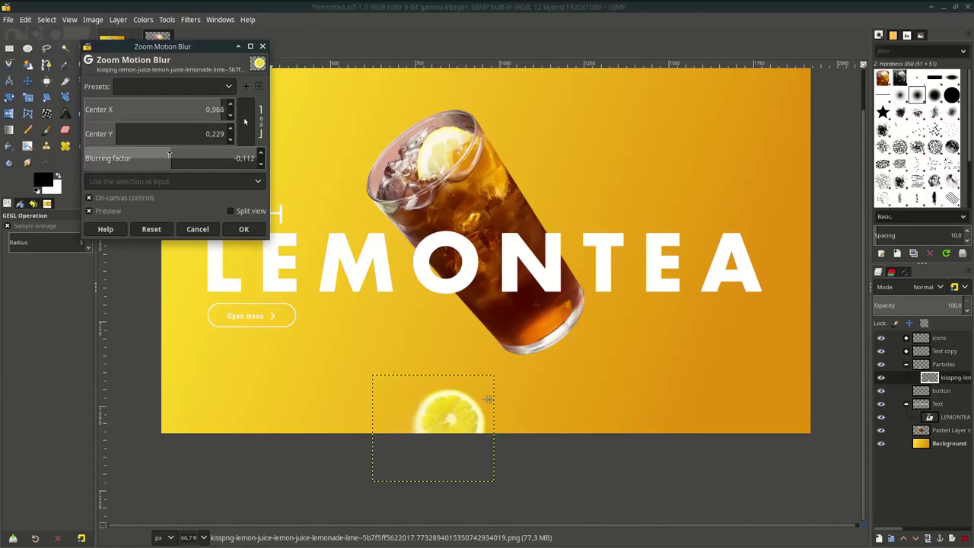
click(245, 229)
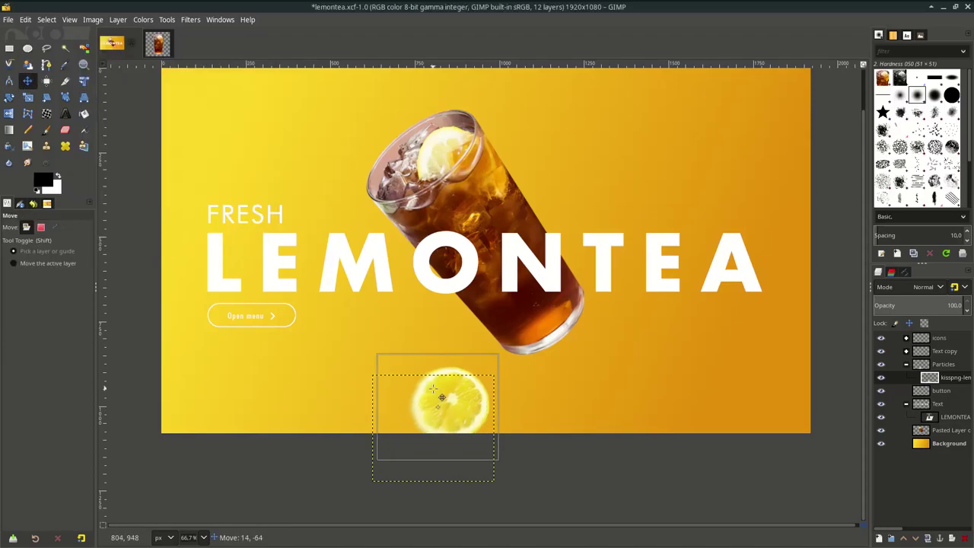
Paste a lemon copy, shrink it and place it in the upper right
scroll(558, 207, up, 1)
key(alt+f)
key(ctrl+v)
key(shift+s)
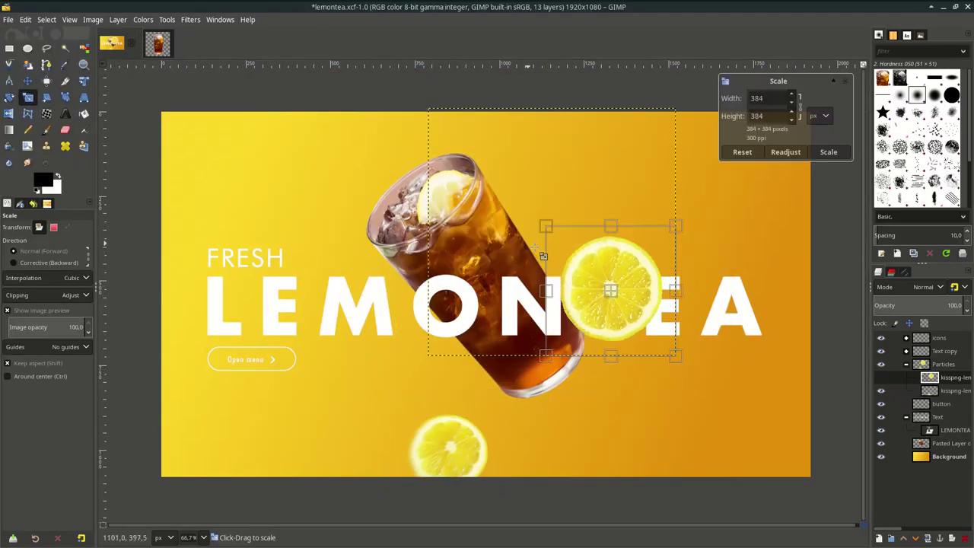
drag(578, 282, 574, 200)
key(Return)
Rotate the small lemon about -33° and give it a Zoom Motion Blur
click(527, 150)
key(Escape)
key(shift+r)
key(Return)
click(190, 19)
click(381, 176)
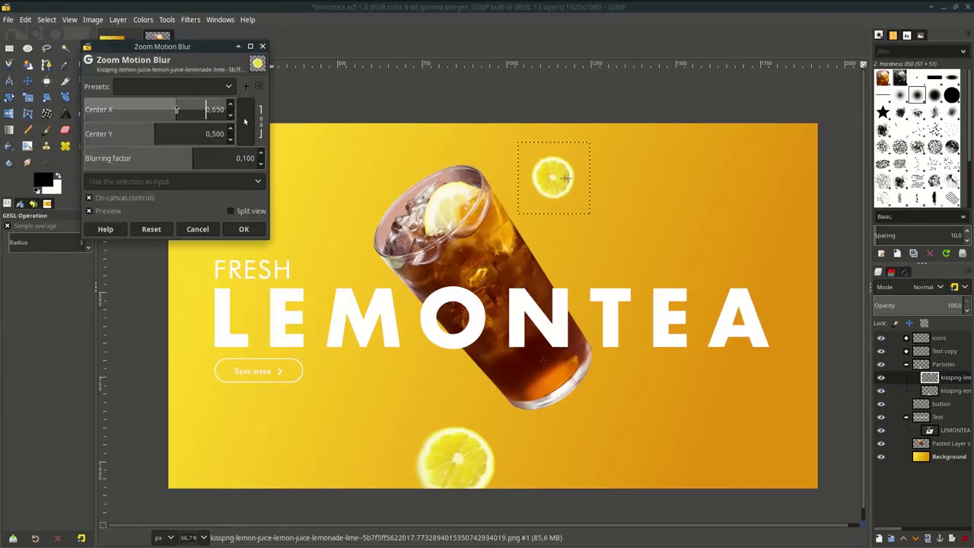
click(241, 230)
Paste an ice cube image as a new layer and scale it to about 83×102 beside the glass
click(8, 19)
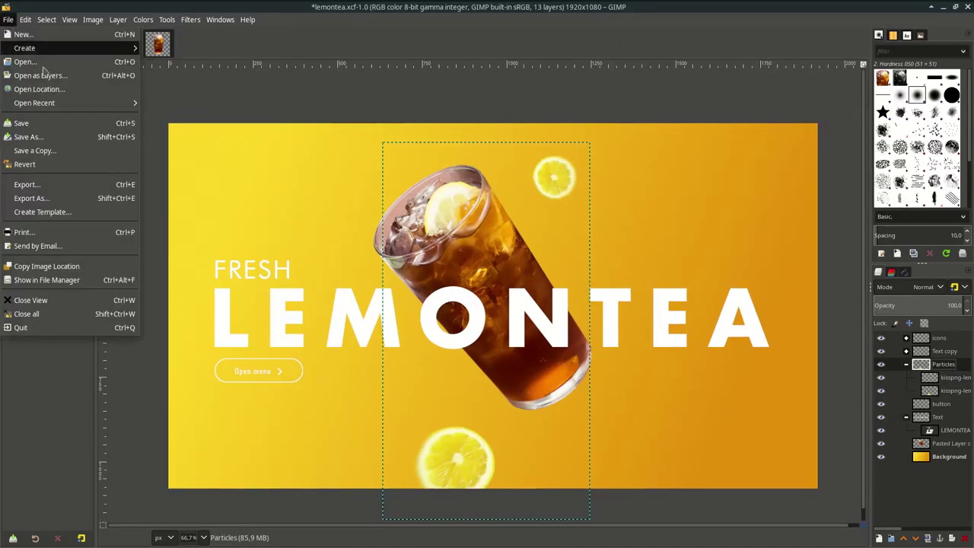
key(ctrl+v)
key(minus)
key(minus)
key(shift+s)
click(508, 365)
drag(508, 365, 357, 195)
scroll(357, 195, up, 2)
scroll(466, 287, up, 1)
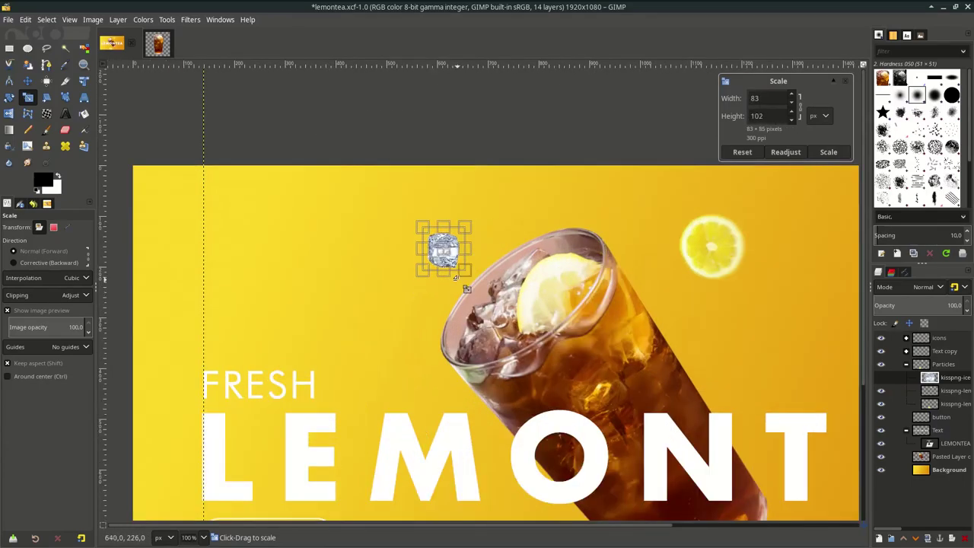
drag(456, 295, 469, 309)
key(Return)
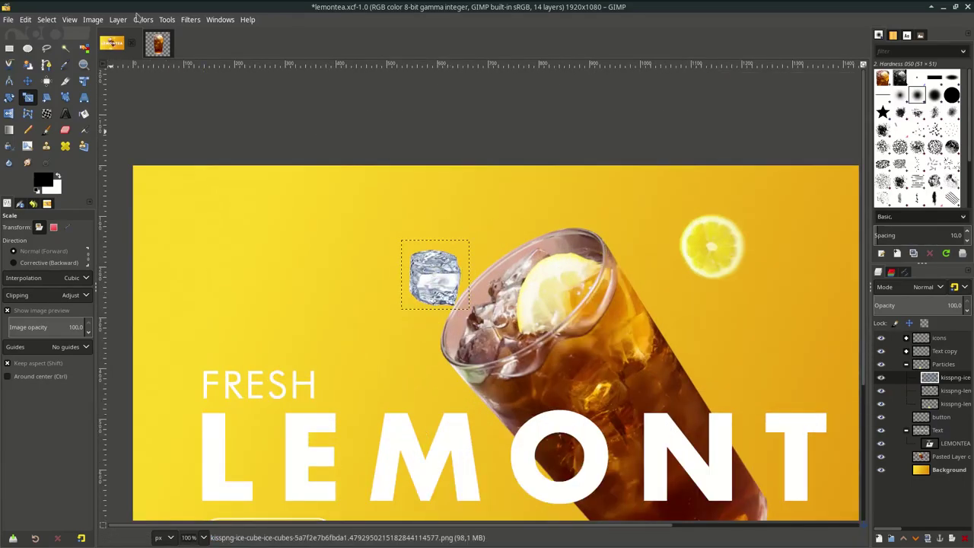
Apply a gentle Zoom Motion Blur to the ice cube, lowering its strength
click(190, 19)
mouse_move(390, 112)
click(384, 178)
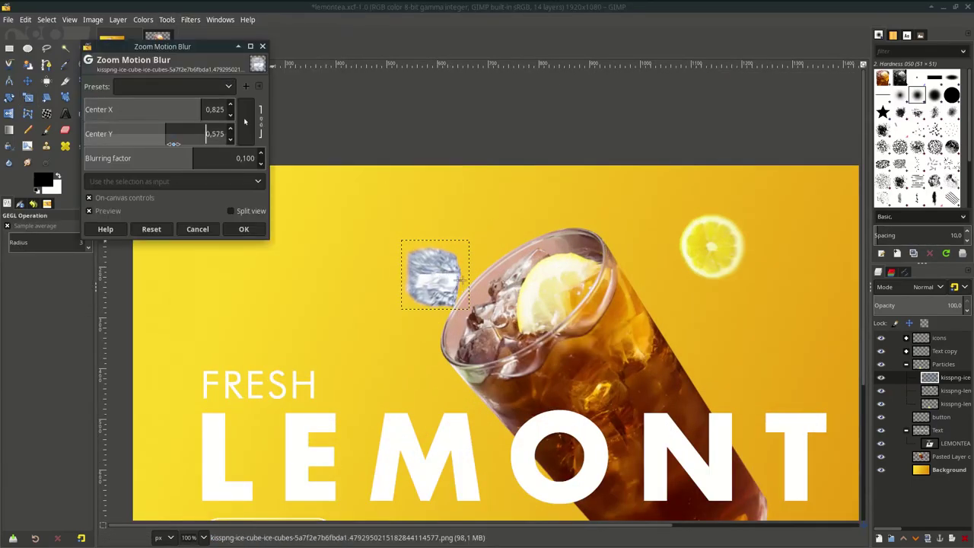
click(167, 155)
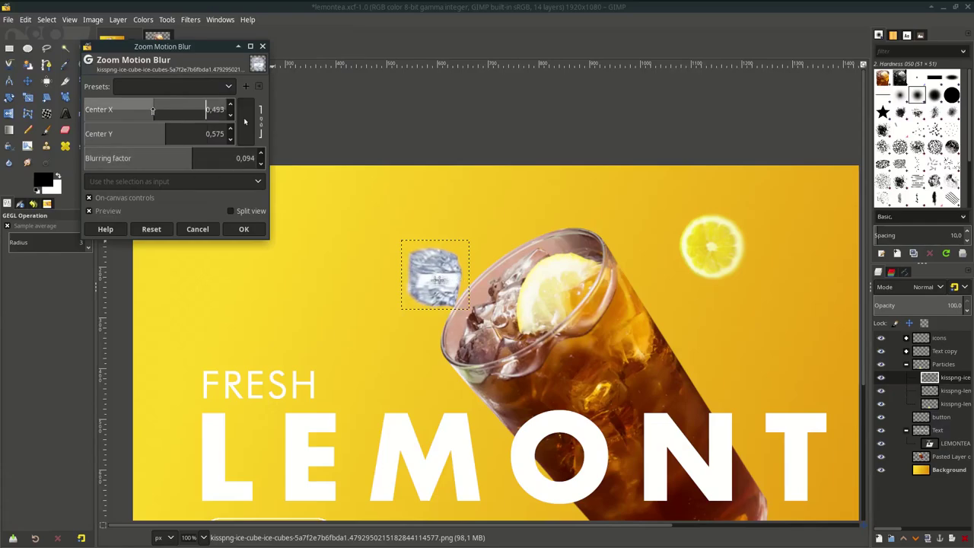
drag(191, 155, 172, 155)
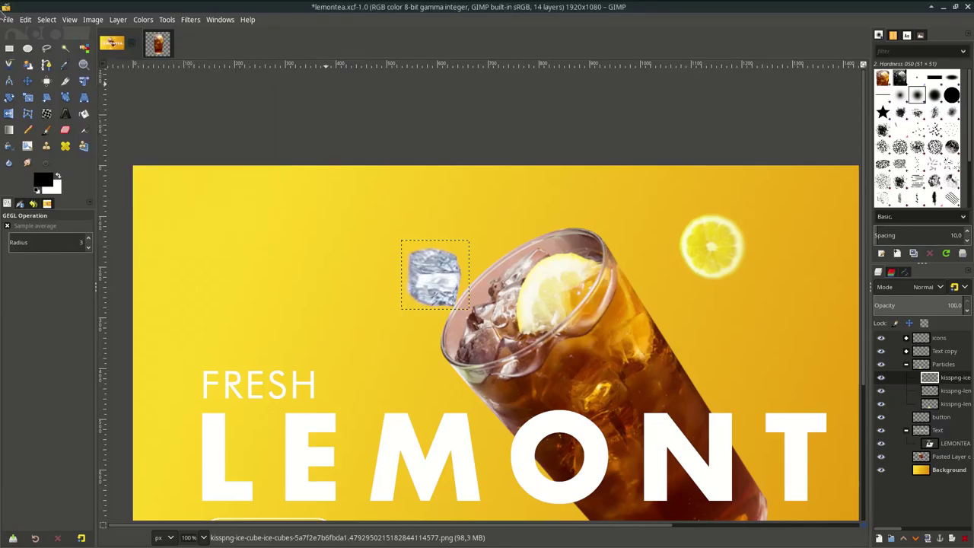
Shrink and tilt a second ice cube above the glass and soften it with Gaussian Blur
scroll(366, 164, up, 1)
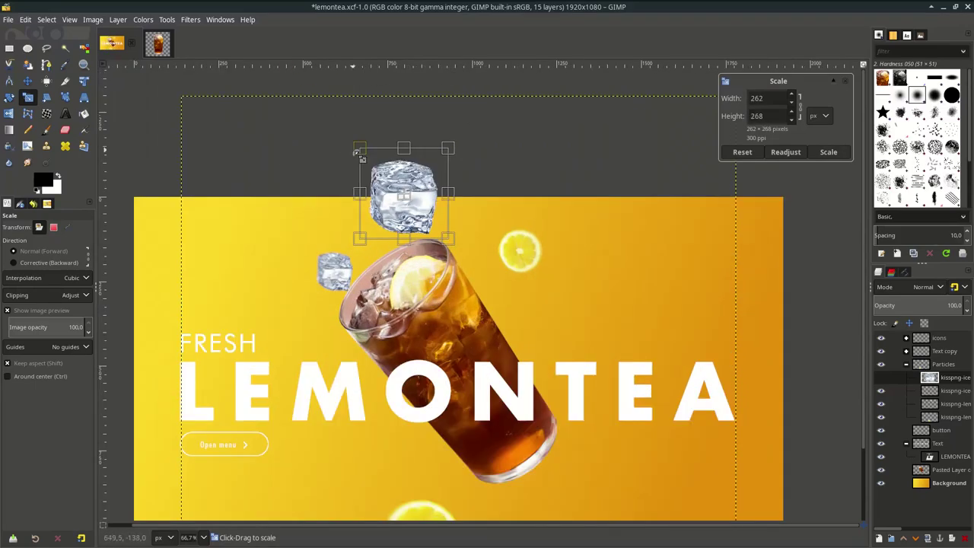
mouse_move(454, 144)
mouse_down()
mouse_move(413, 152)
mouse_move(415, 221)
mouse_up()
key(Return)
key(shift+r)
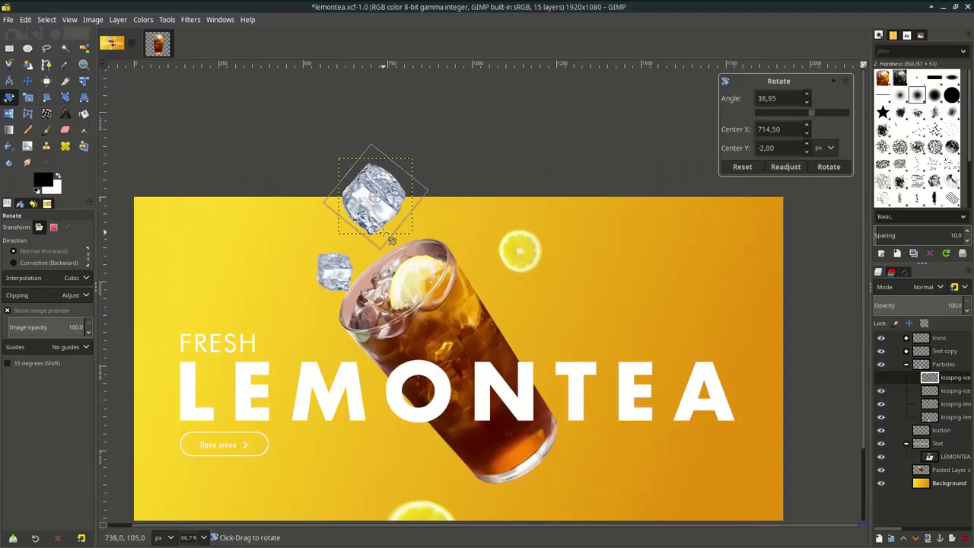
key(Return)
click(190, 19)
click(97, 109)
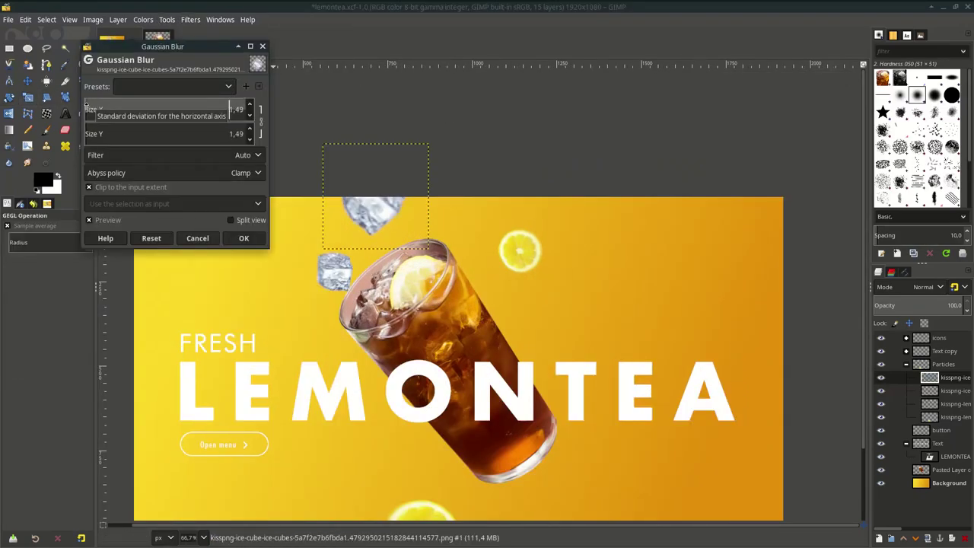
click(243, 238)
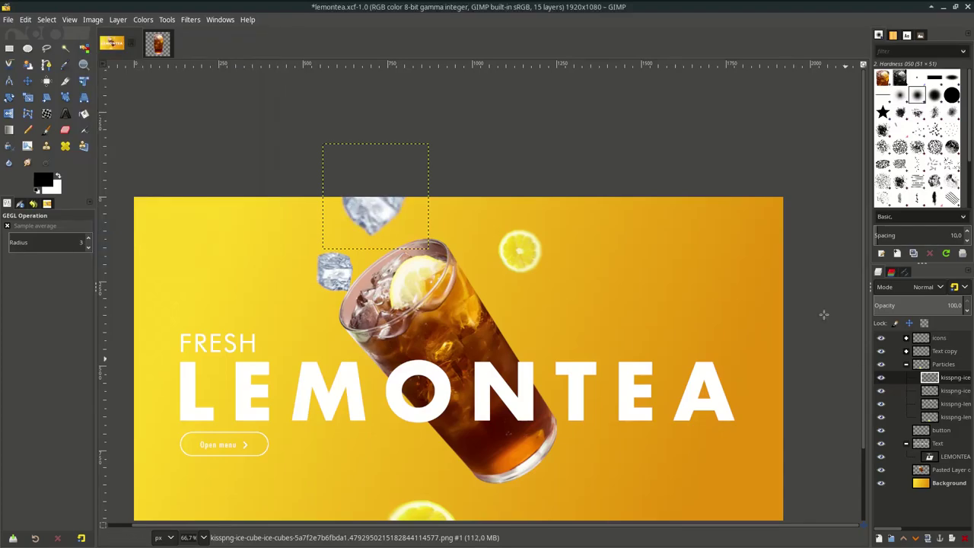
Shift the hue of both the upper and lower ice cubes toward purple with Hue-Saturation
click(142, 19)
click(175, 84)
drag(152, 240, 228, 241)
click(244, 346)
key(Page_Down)
click(142, 19)
click(175, 84)
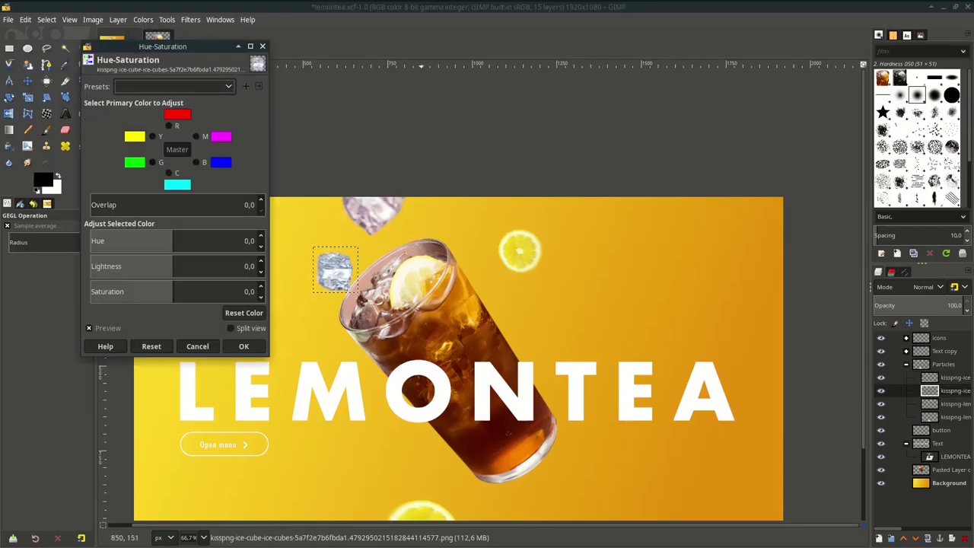
drag(152, 240, 236, 240)
click(245, 345)
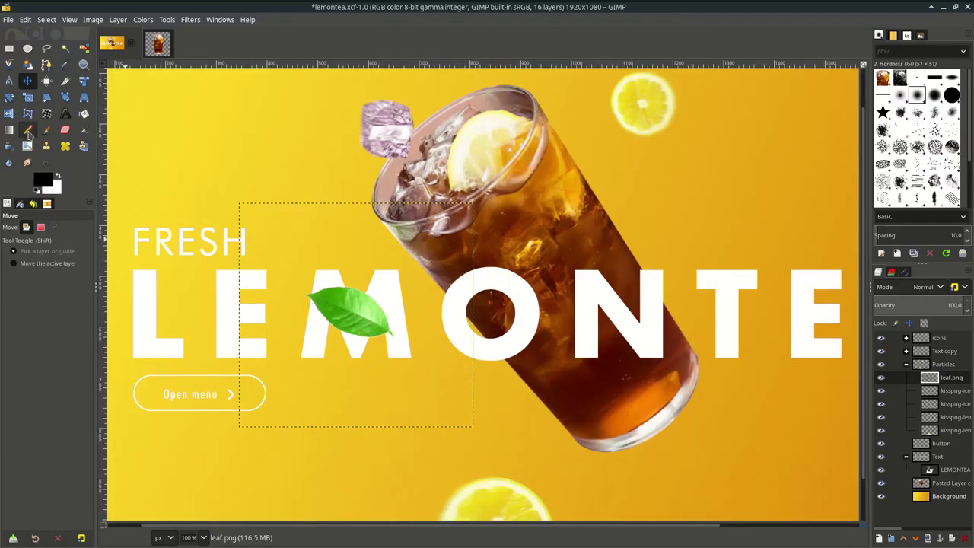
Apply a Zoom Motion Blur to the first leaf with an adjusted centre and reduced strength
key(Return)
click(190, 19)
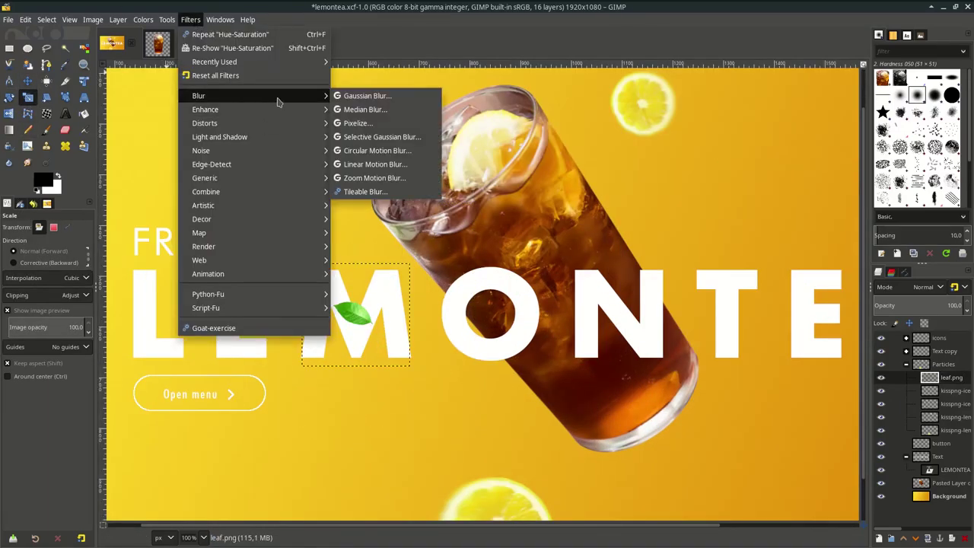
click(380, 182)
drag(119, 108, 197, 108)
drag(180, 133, 143, 133)
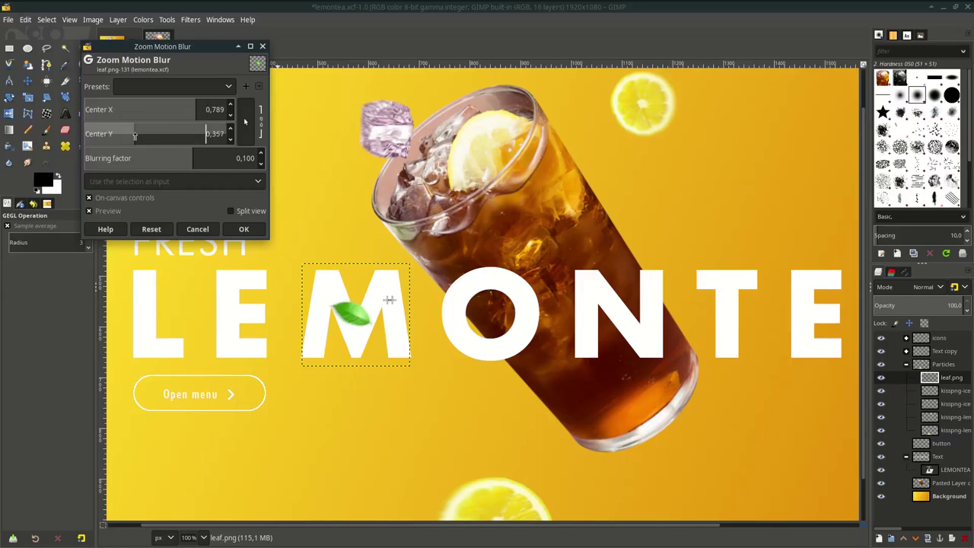
drag(192, 158, 183, 160)
click(243, 229)
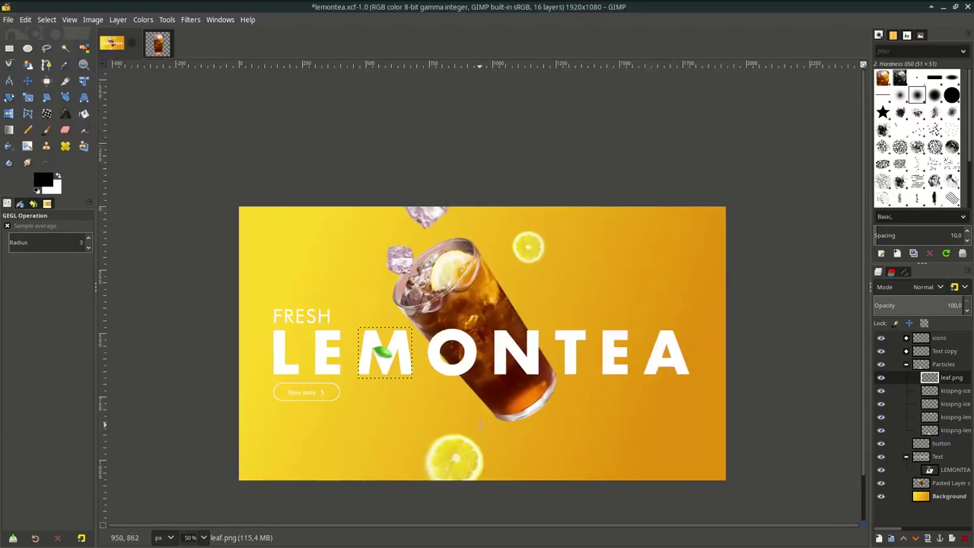
Add leaf.png as a new layer, rotate it, and place it below the letters TE
key(ctrl+alt+o)
double_click(362, 223)
key(shift+r)
click(490, 327)
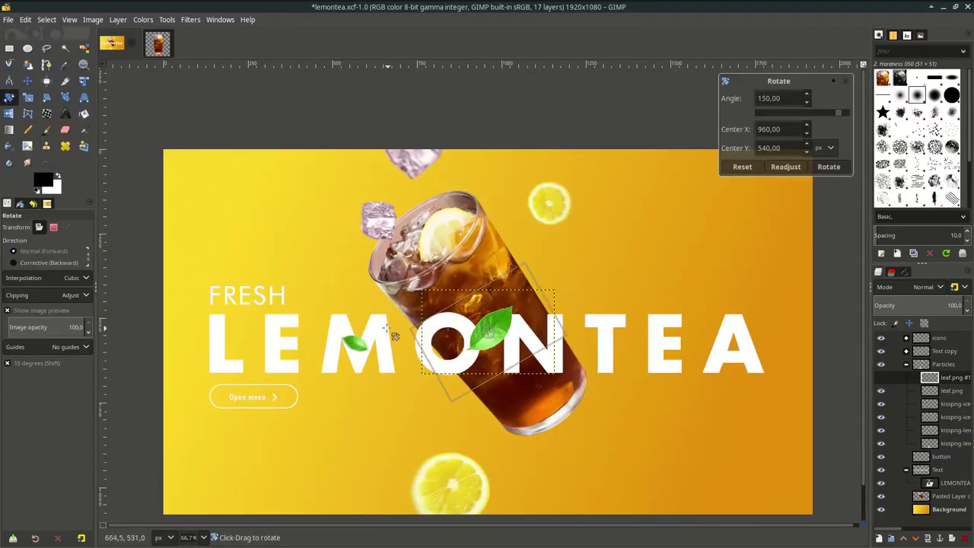
key(m)
drag(491, 327, 658, 383)
Zoom-blur the second leaf, centring the blur on it with lowered strength
click(190, 19)
click(228, 33)
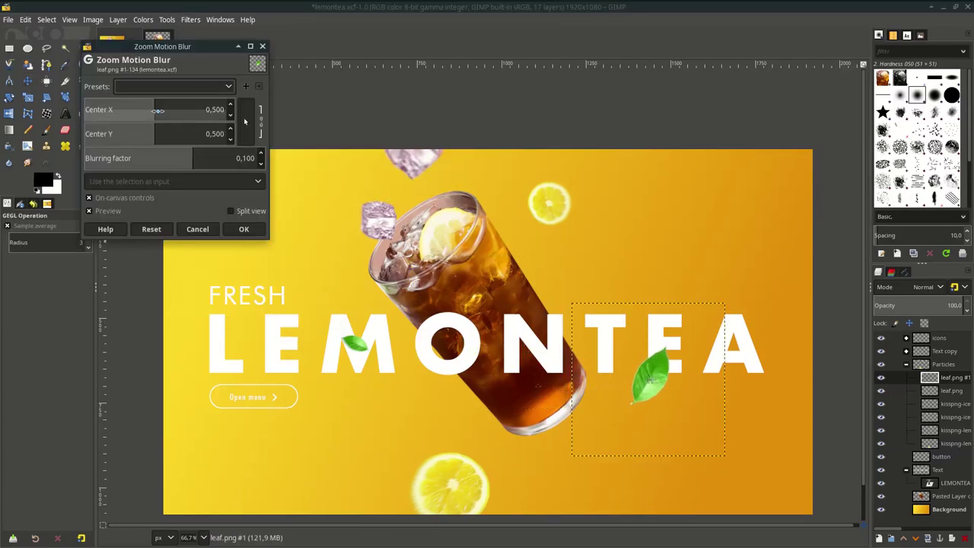
mouse_move(187, 109)
mouse_down()
mouse_move(133, 108)
mouse_move(168, 135)
mouse_up()
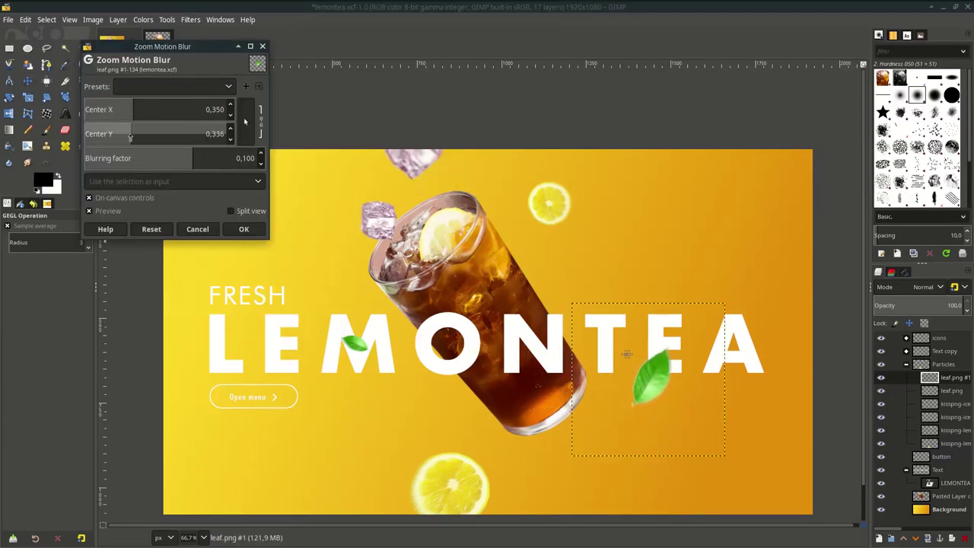
click(191, 158)
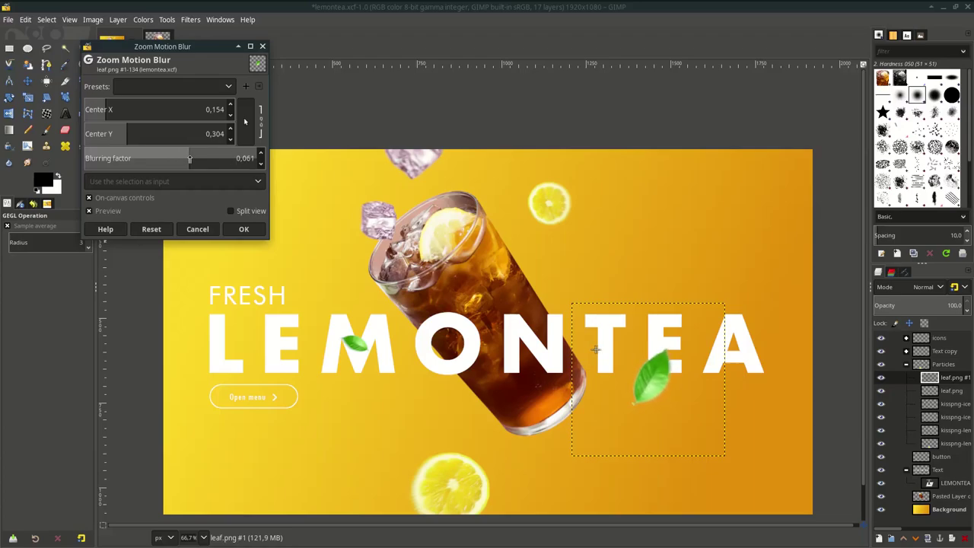
key(minus)
drag(187, 158, 208, 161)
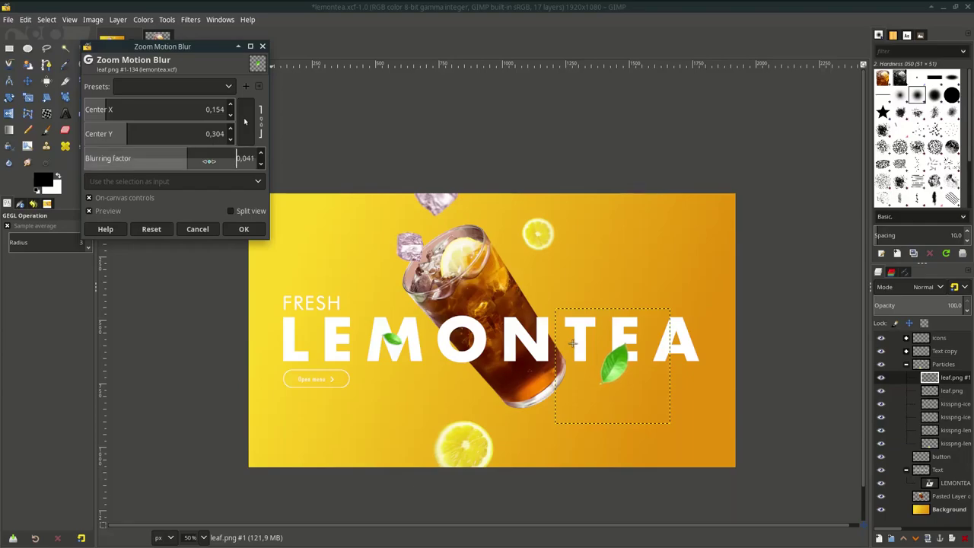
click(244, 228)
Add a third rotated, smaller leaf beside the top lemon slice and give it a light zoom blur
click(8, 19)
click(71, 71)
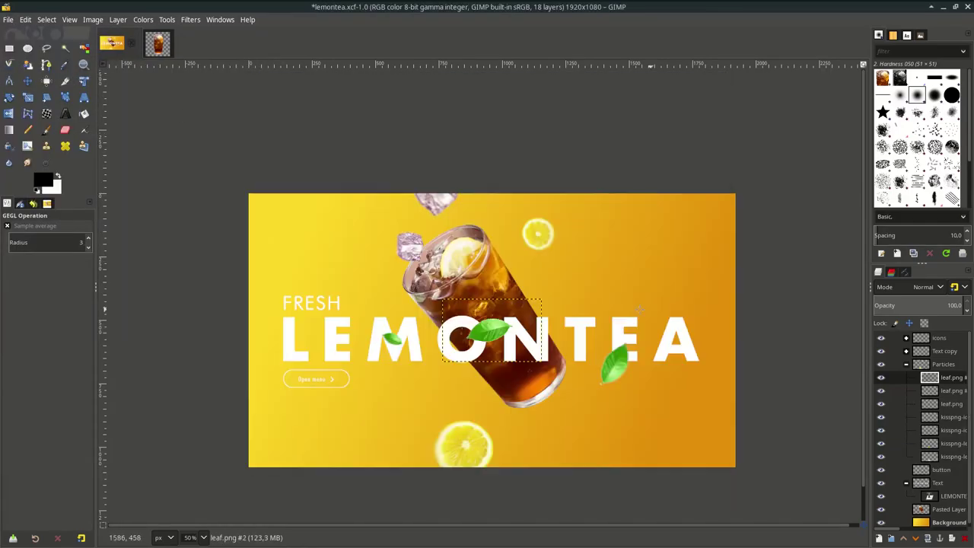
key(shift+r)
key(Return)
click(28, 97)
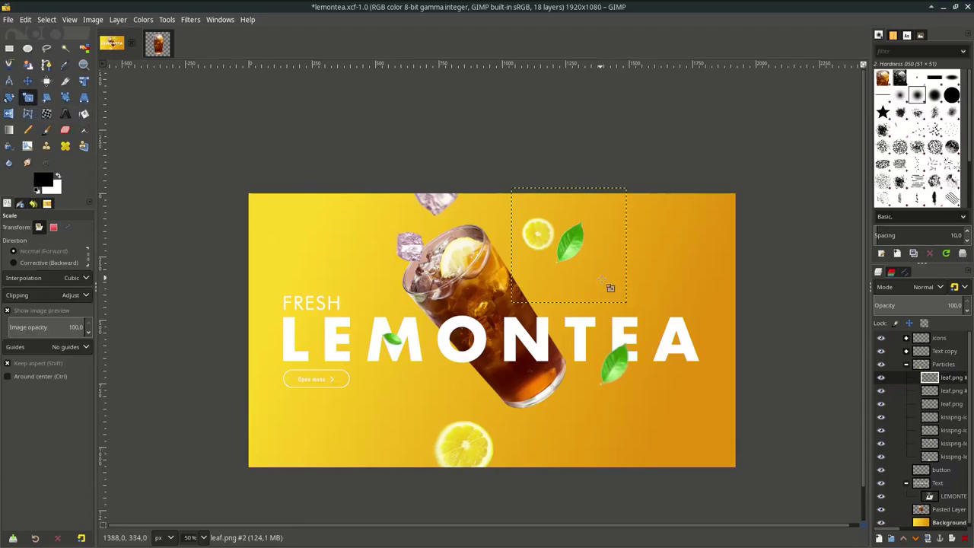
click(608, 279)
key(Return)
key(ctrl+shift+f)
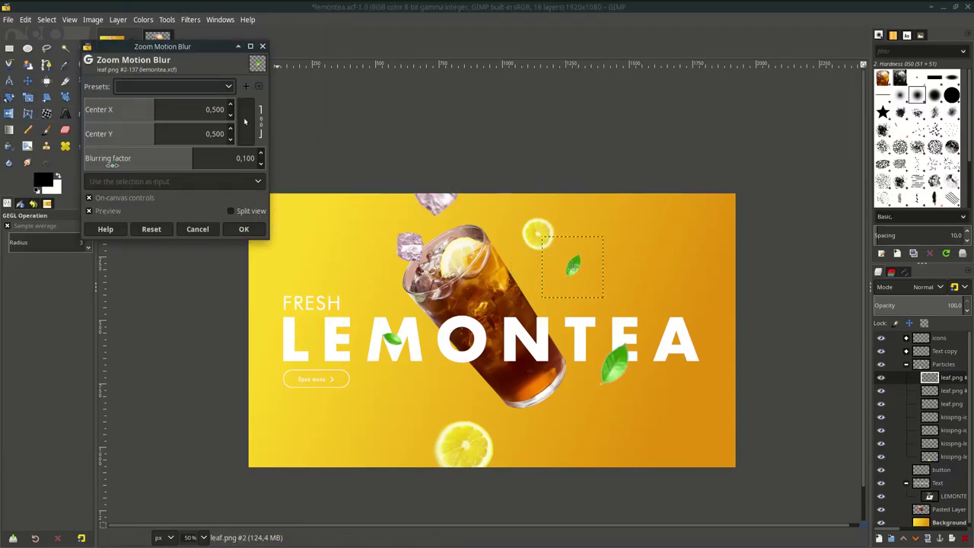
click(191, 159)
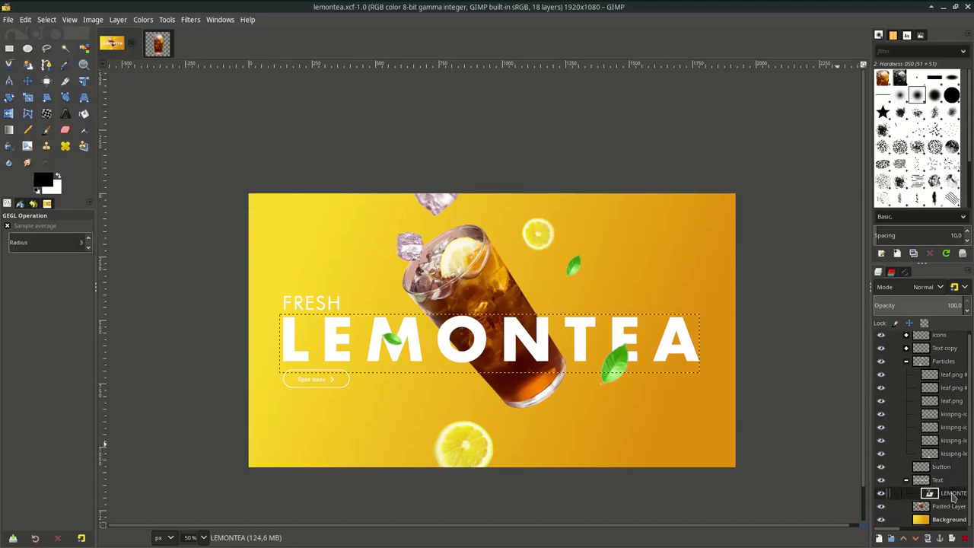
Move the LEMONTEA layer into the Text group and enlarge the halftone dots around the glass
drag(935, 484, 937, 484)
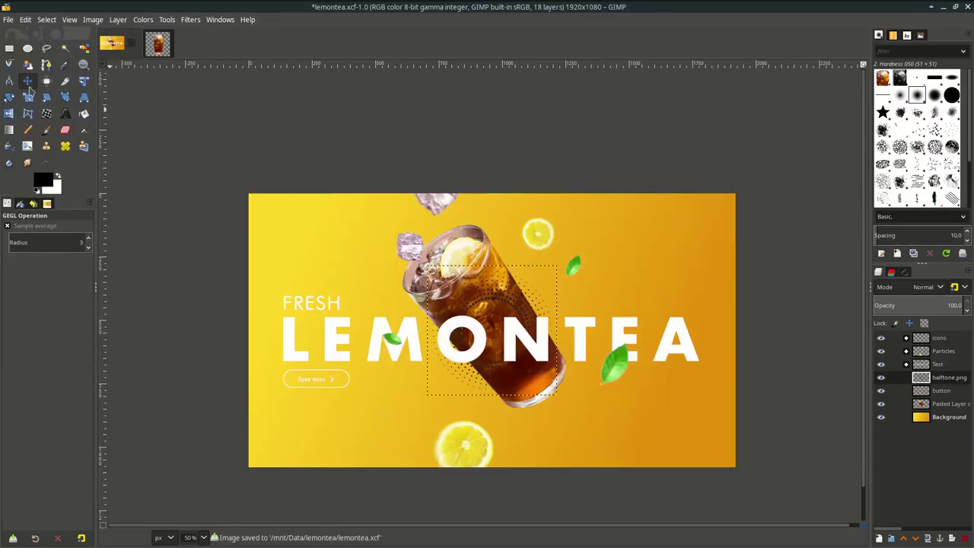
click(27, 96)
drag(556, 394, 636, 474)
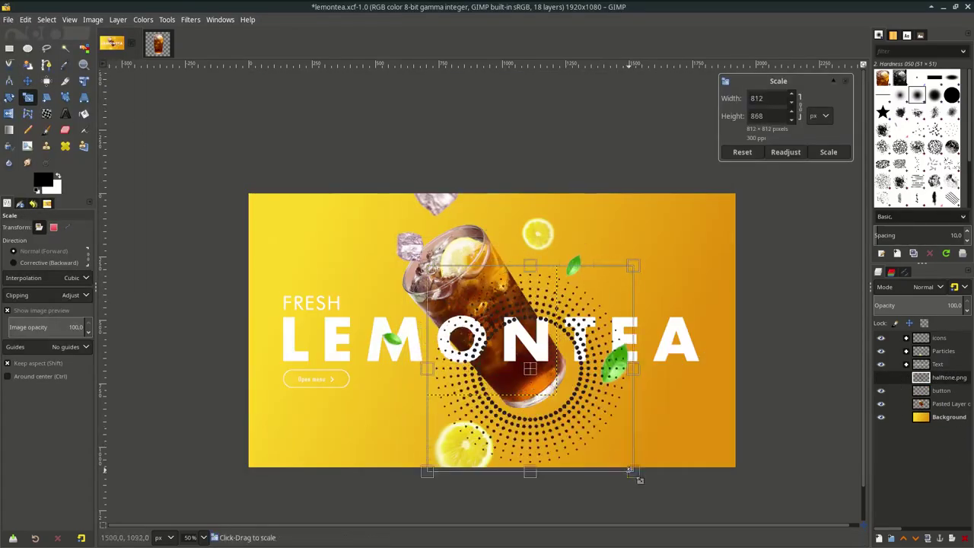
key(Return)
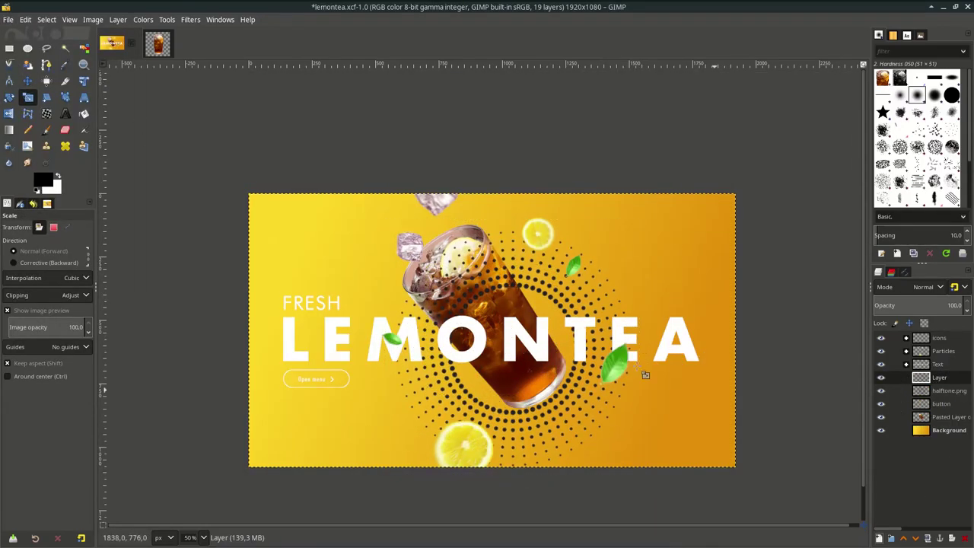
Try a dark red gradient circle with a blend mode behind the glass, then delete that layer
click(43, 180)
click(757, 239)
click(867, 309)
key(g)
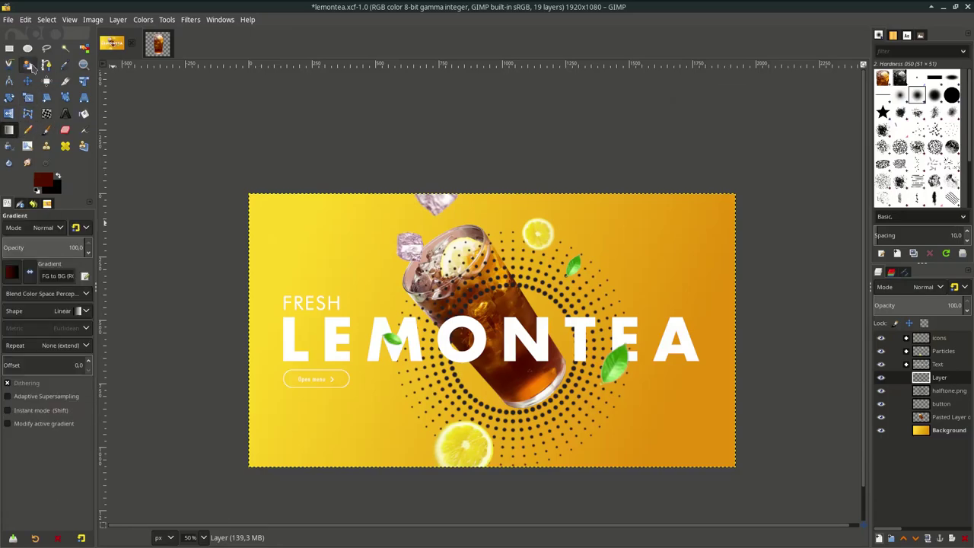
click(9, 48)
drag(370, 197, 656, 487)
drag(43, 180, 509, 327)
click(925, 287)
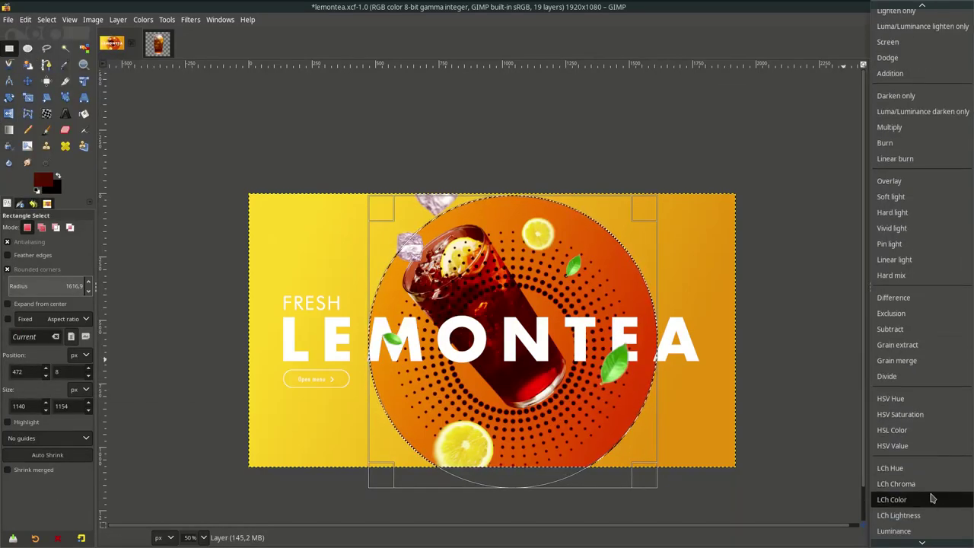
click(897, 515)
right_click(940, 380)
click(883, 163)
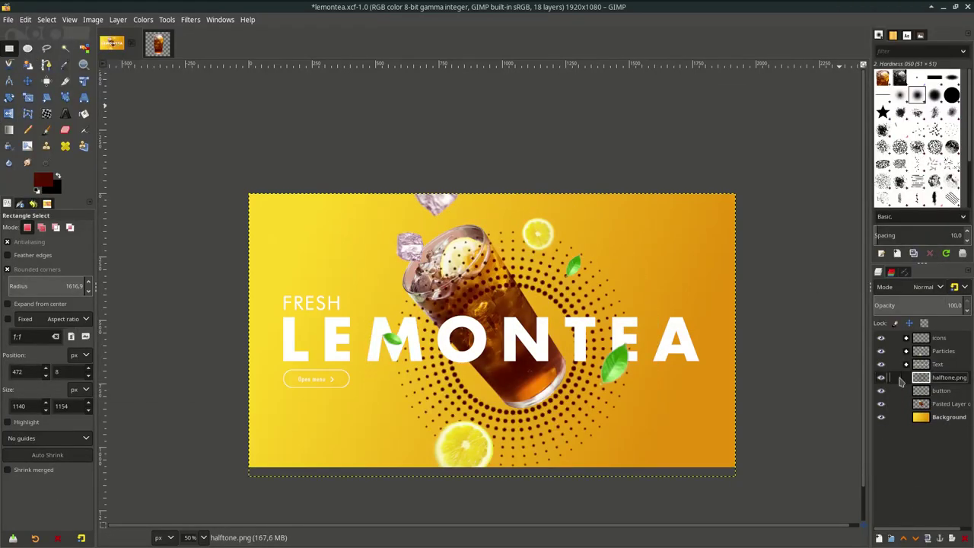
Fade the halftone layer with a white mask and diagonal gradient, then add a new empty layer
right_click(900, 382)
click(875, 228)
click(10, 129)
drag(405, 212, 541, 365)
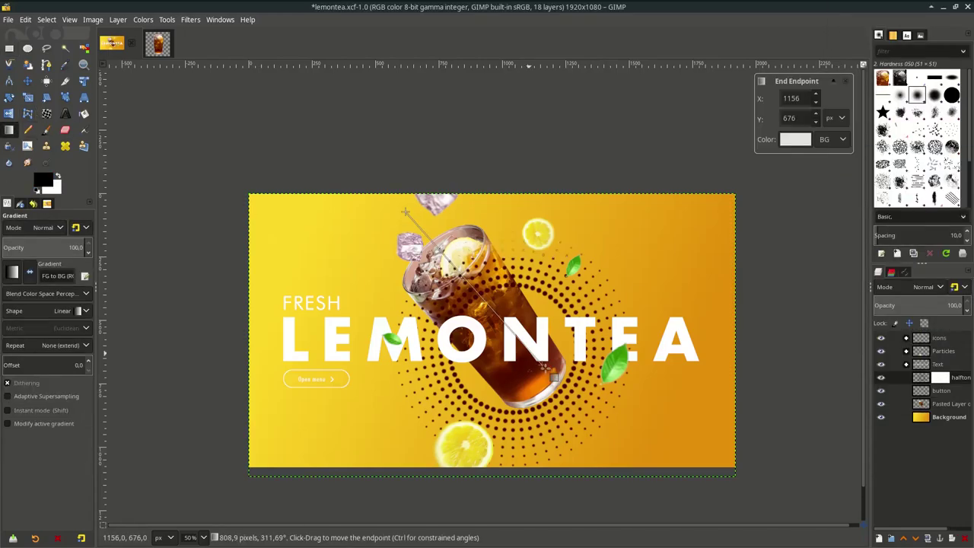
key(Return)
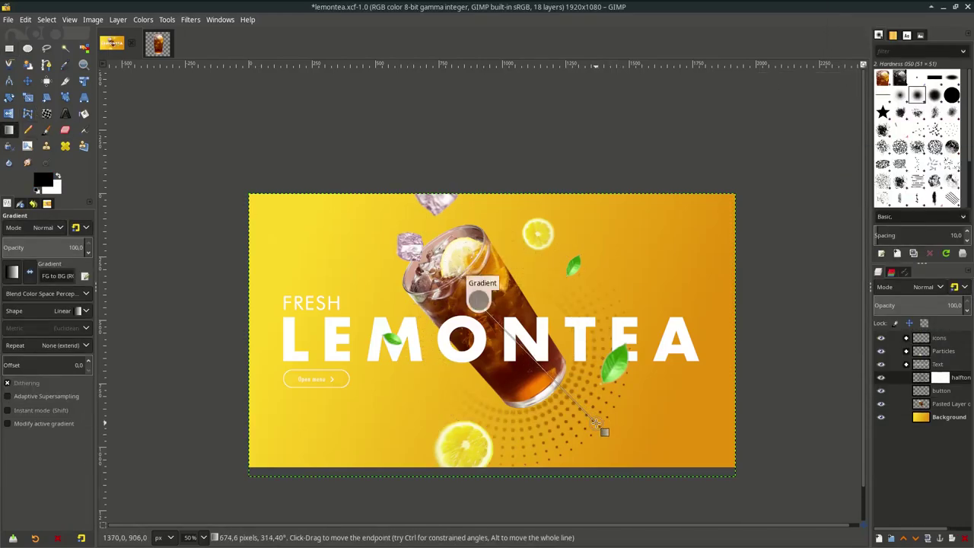
click(919, 304)
click(941, 377)
drag(470, 289, 592, 405)
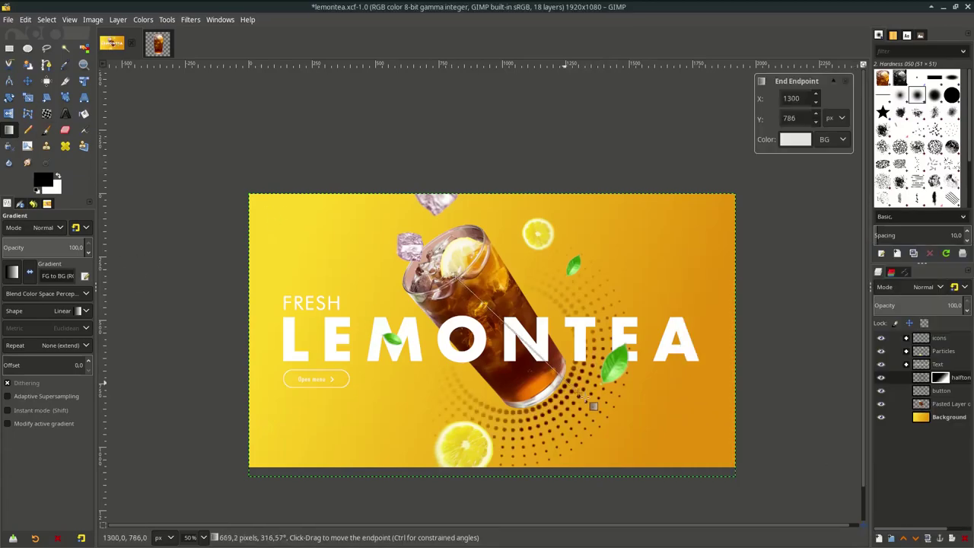
key(Return)
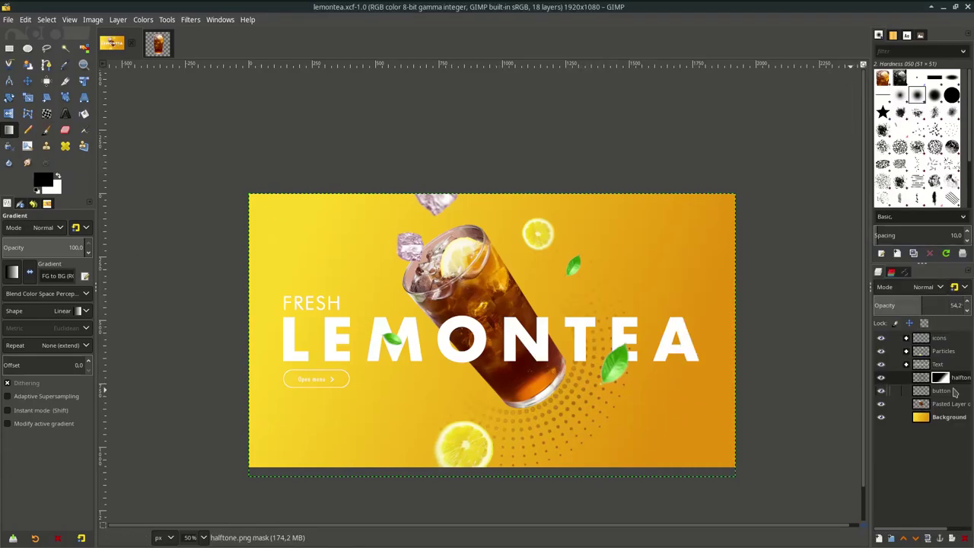
key(shift+ctrl+n)
text(line)
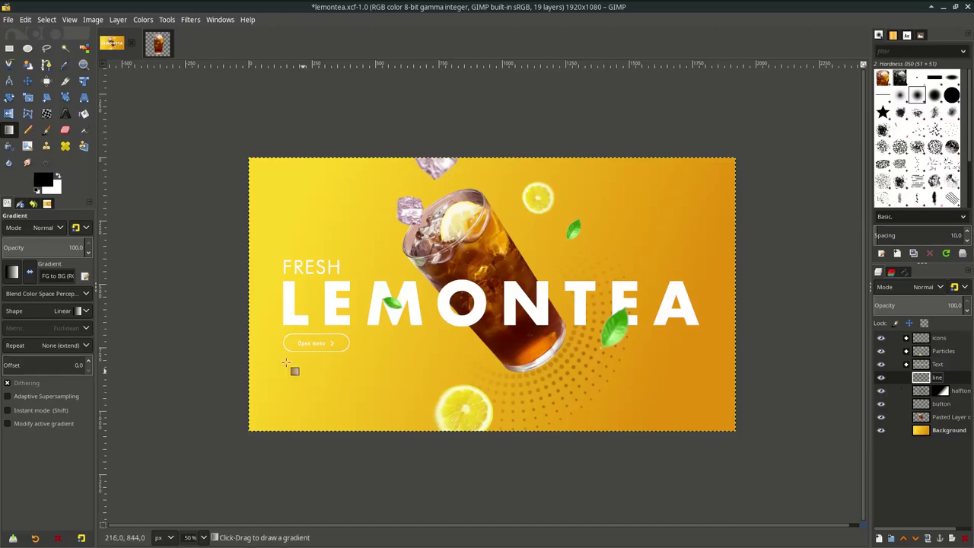
Fill a thin vertical rectangle selection with white to make a line near the lower right
key(r)
scroll(605, 397, up, 1)
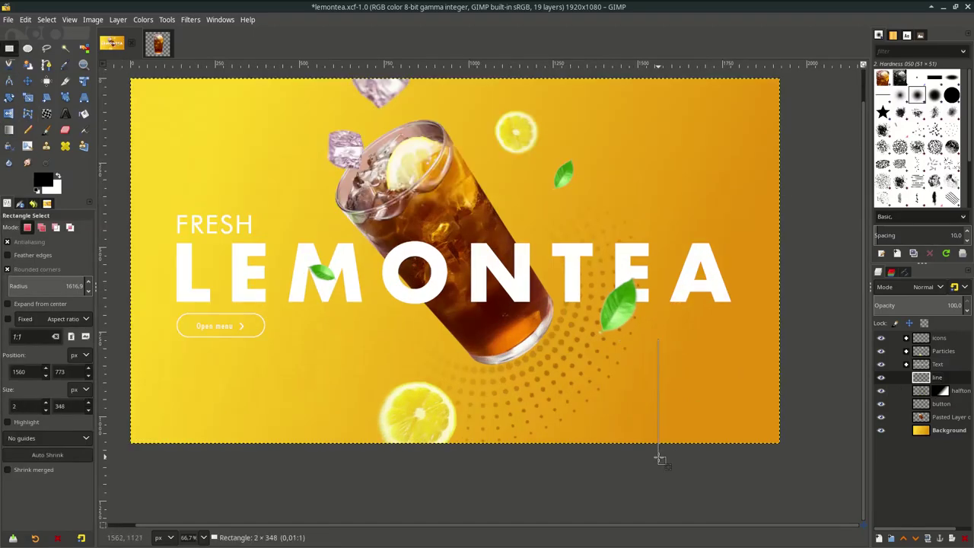
scroll(661, 460, up, 1)
key(x)
click(25, 19)
click(46, 225)
key(shift+ctrl+a)
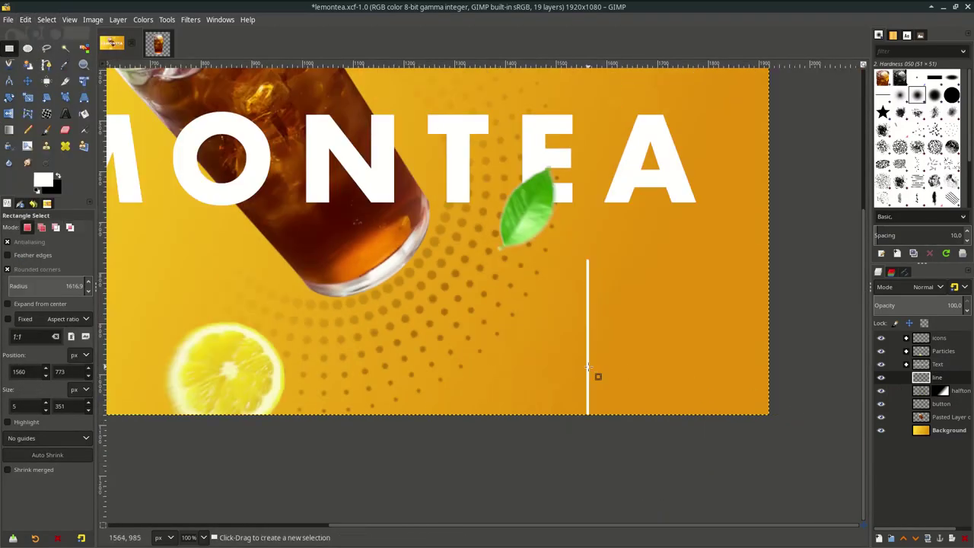
key(m)
scroll(587, 307, down, 2)
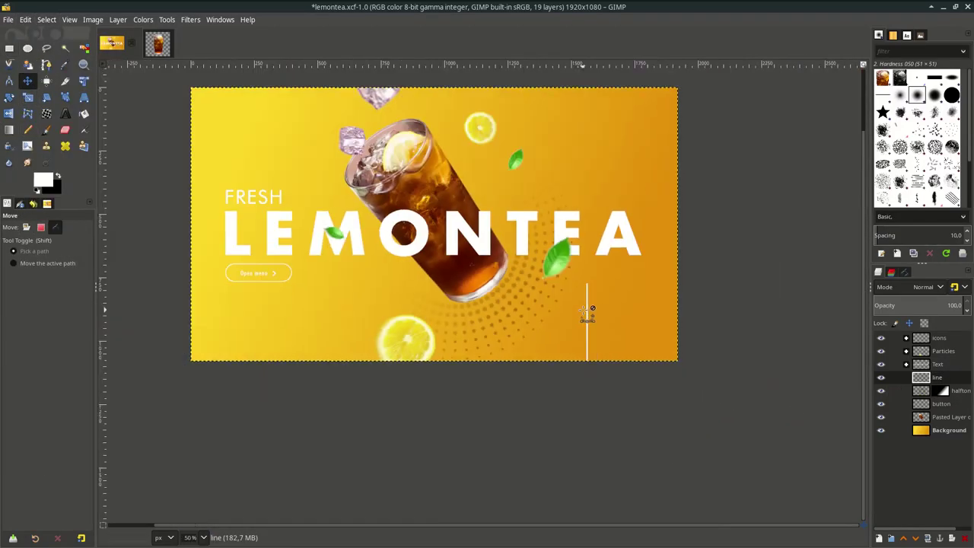
Duplicate the LEMONTEA text layer and retype the copy as "$19"
click(906, 364)
key(shift+ctrl+d)
drag(426, 236, 426, 285)
key(t)
click(426, 289)
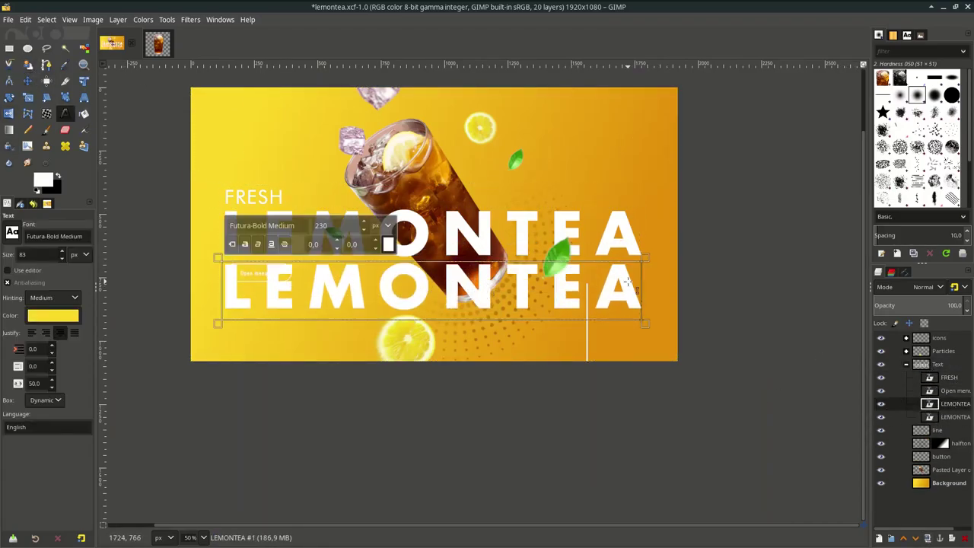
key(ctrl+a)
text($19)
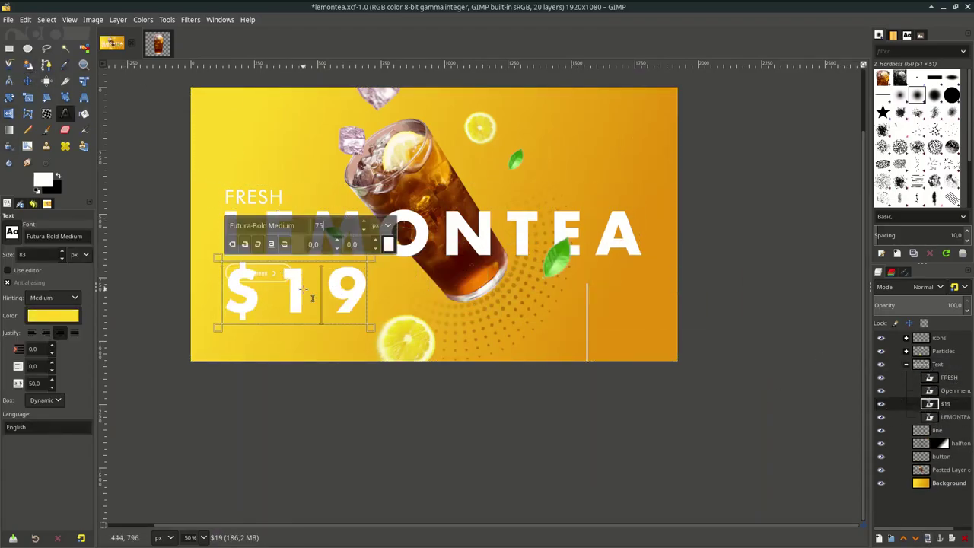
key(Return)
Rotate the $19 label 90° and position it beside the white line
key(m)
key(plus)
drag(152, 270, 560, 320)
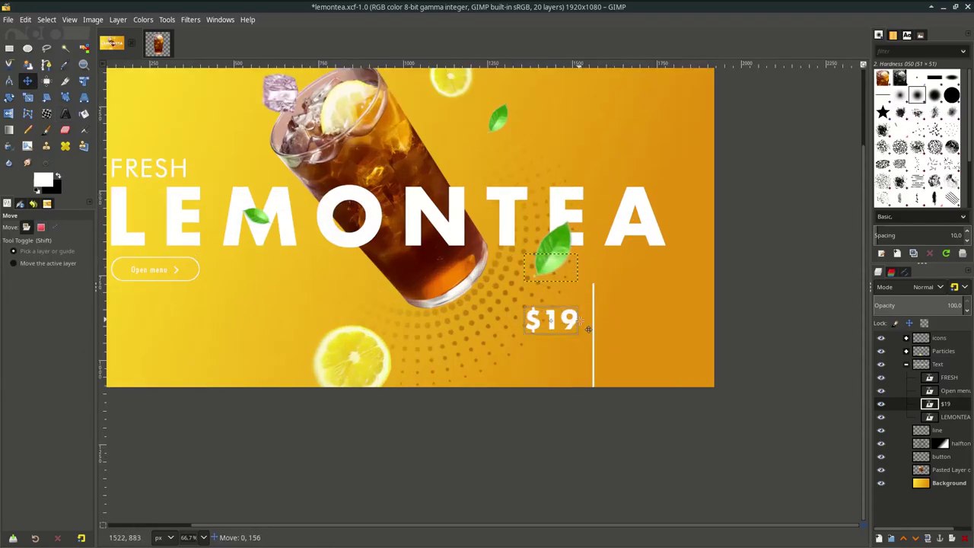
key(shift+r)
key(Return)
key(m)
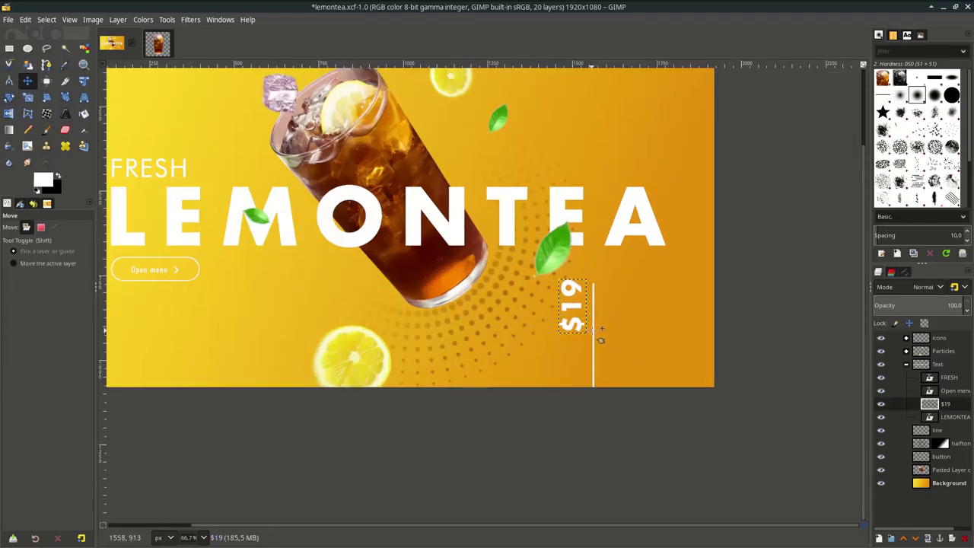
scroll(603, 331, up, 1)
scroll(604, 327, down, 2)
scroll(608, 326, up, 1)
Nudge the halftone dots up and left beneath the glass and save lemontea.xcf
scroll(631, 321, down, 1)
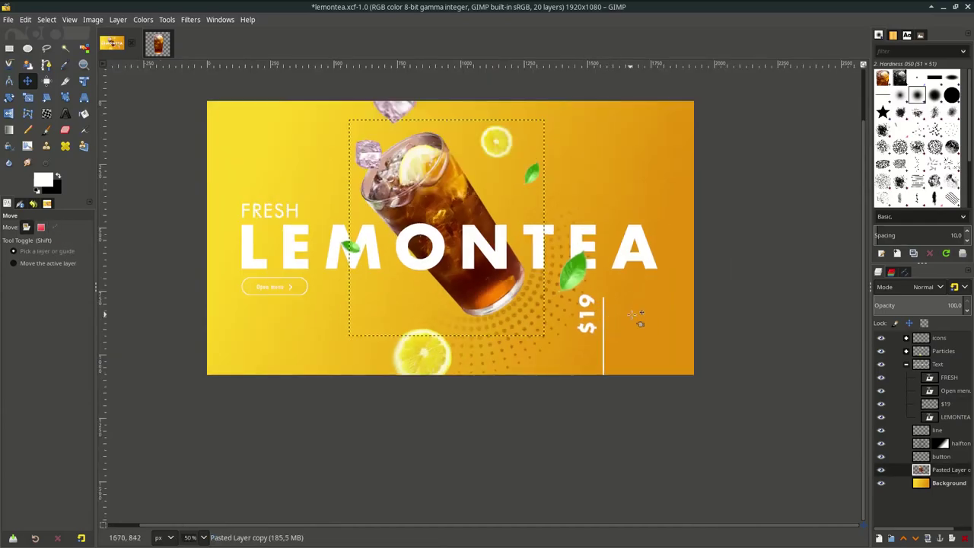
scroll(632, 313, down, 1)
scroll(578, 320, up, 2)
drag(542, 338, 523, 313)
scroll(523, 313, down, 1)
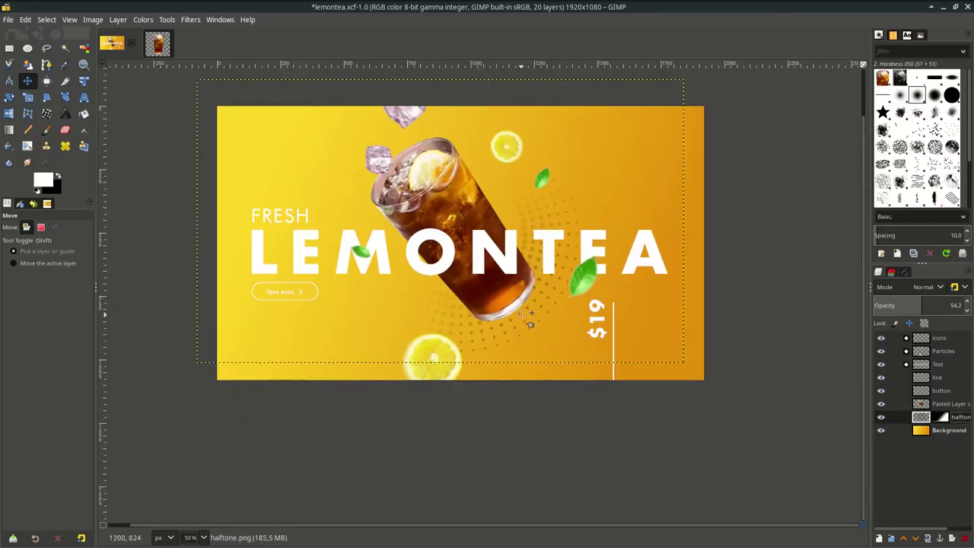
scroll(525, 313, down, 1)
scroll(528, 319, up, 1)
scroll(548, 335, down, 2)
key(ctrl+s)
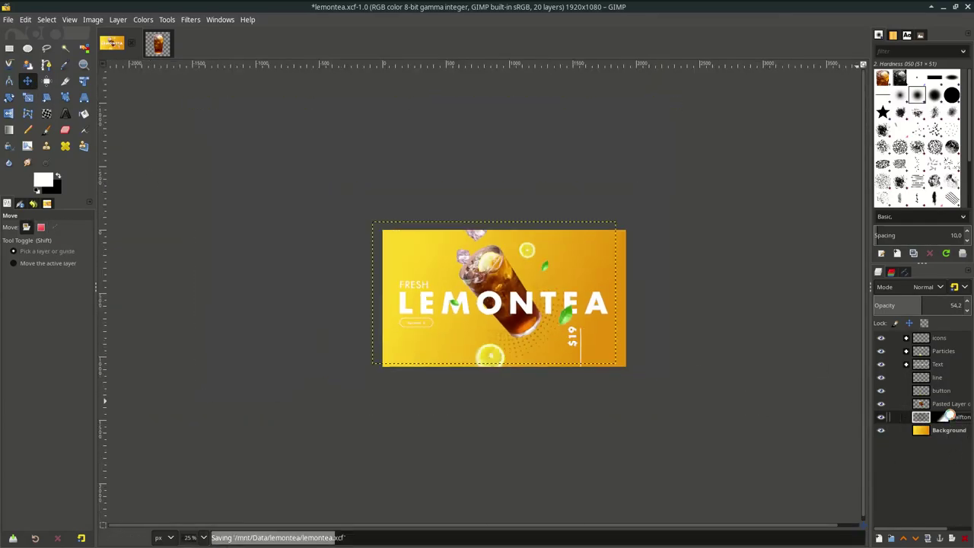
Place horizontal guides just inside the bottom and top edges of the banner
key(Page_Up)
key(Page_Up)
key(Page_Up)
scroll(384, 247, up, 2)
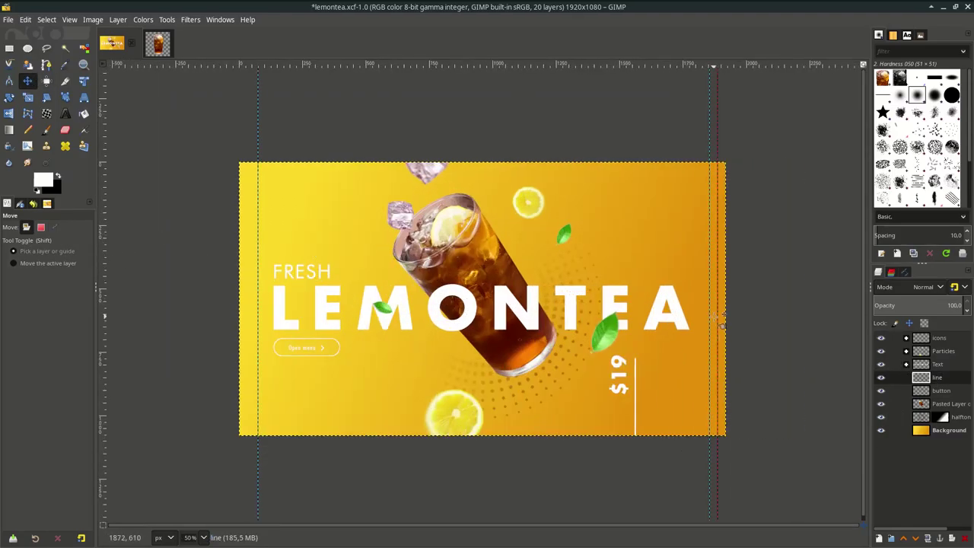
drag(596, 440, 594, 416)
drag(593, 64, 593, 179)
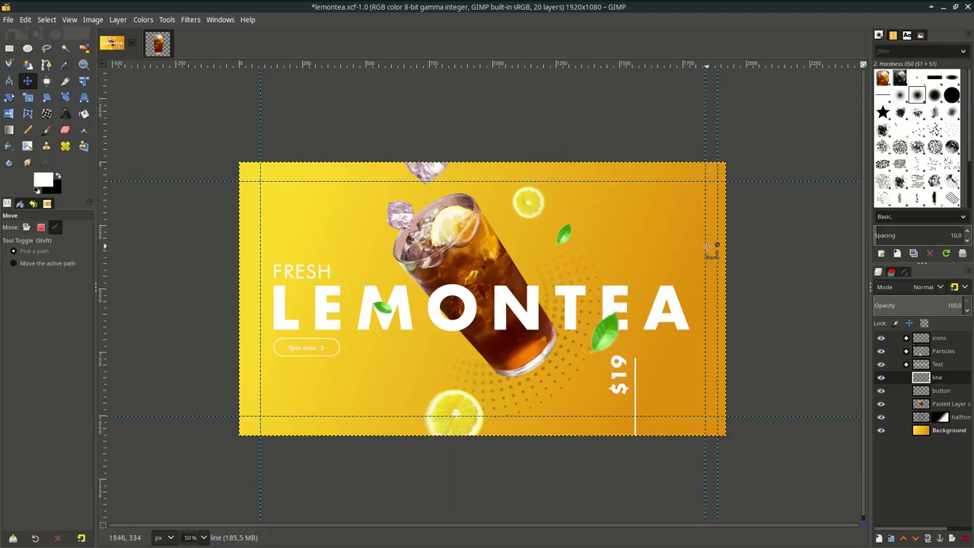
Import the circle outline SVG into the banner as a new layer
click(8, 19)
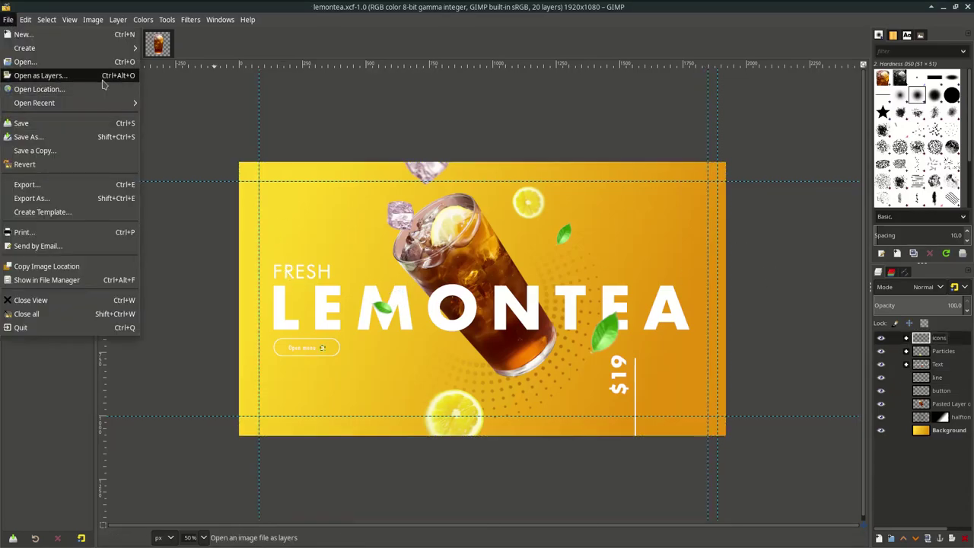
click(43, 72)
double_click(357, 135)
key(Return)
Shrink the circle outline to a tiny ring, place it right of the A, and duplicate it
key(shift+s)
click(443, 288)
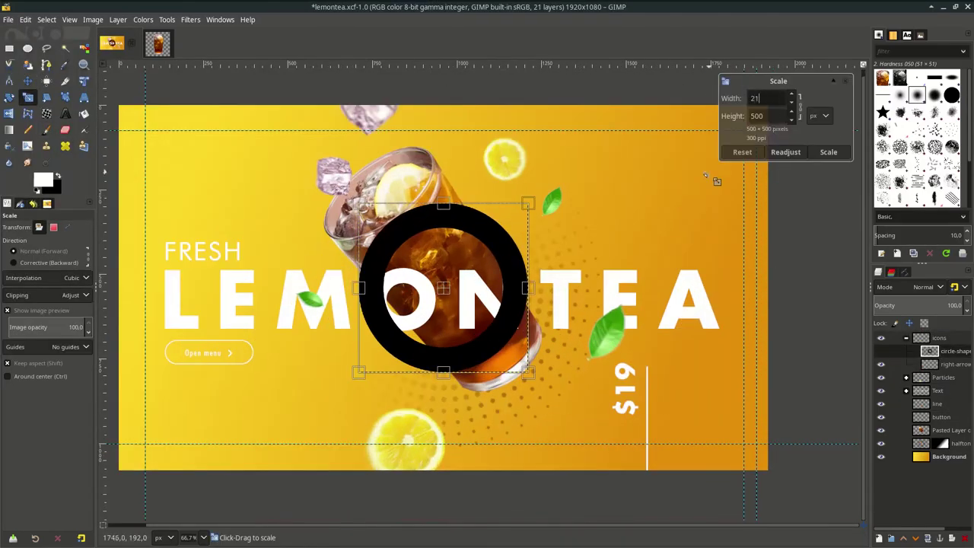
drag(443, 287, 678, 288)
text(20)
click(827, 152)
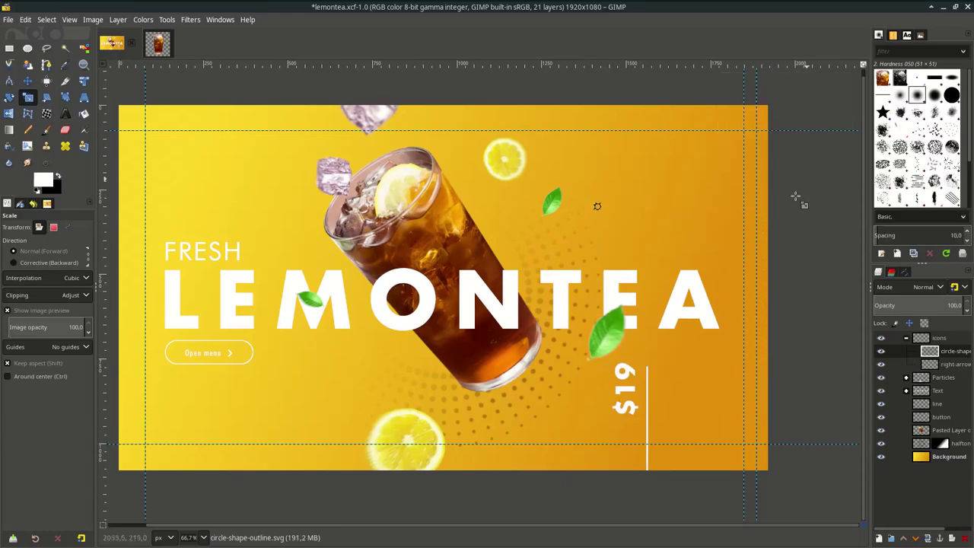
key(1)
key(m)
drag(514, 190, 769, 337)
scroll(749, 312, up, 1)
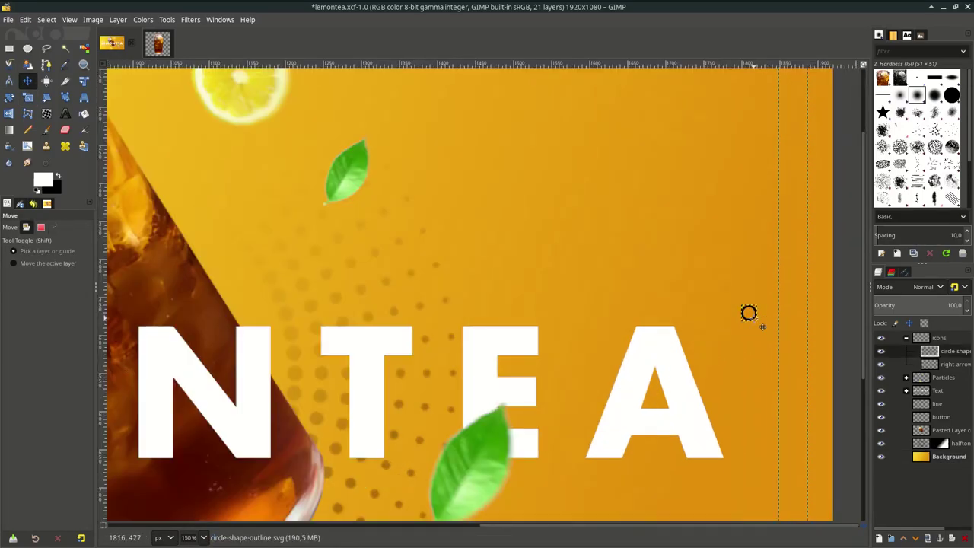
click(928, 537)
scroll(827, 316, down, 3)
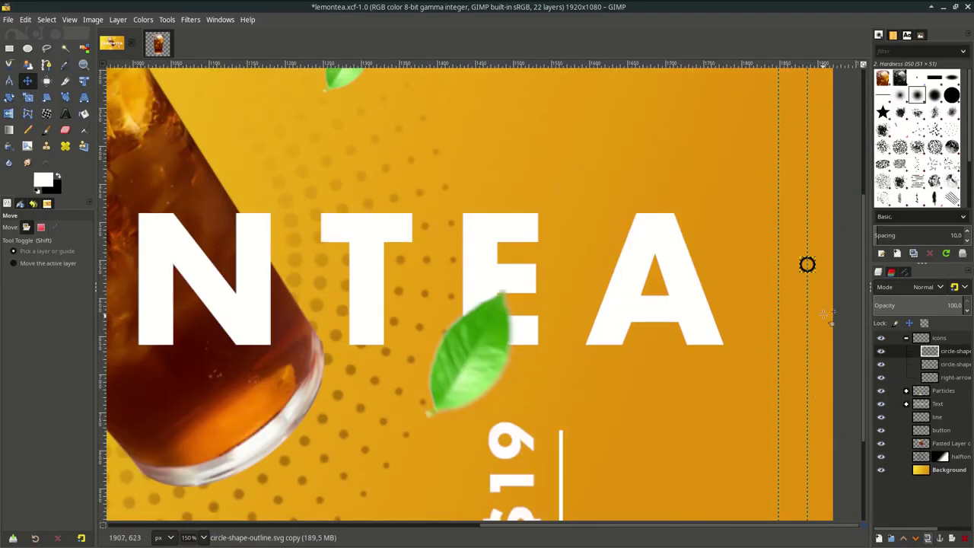
Import the solid circular silhouette SVG and scale it down to dot size
click(8, 19)
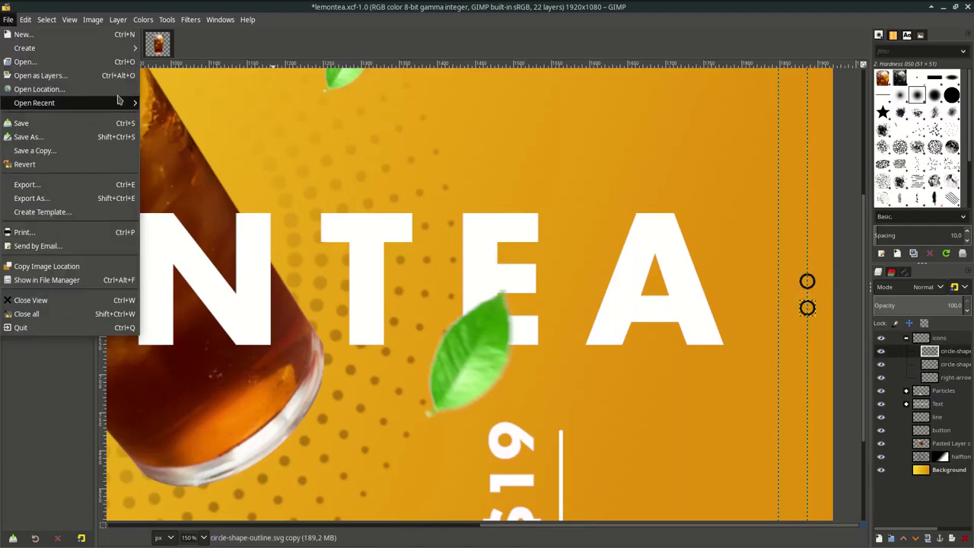
click(61, 102)
double_click(381, 159)
scroll(584, 270, up, 1)
key(shift+s)
click(584, 270)
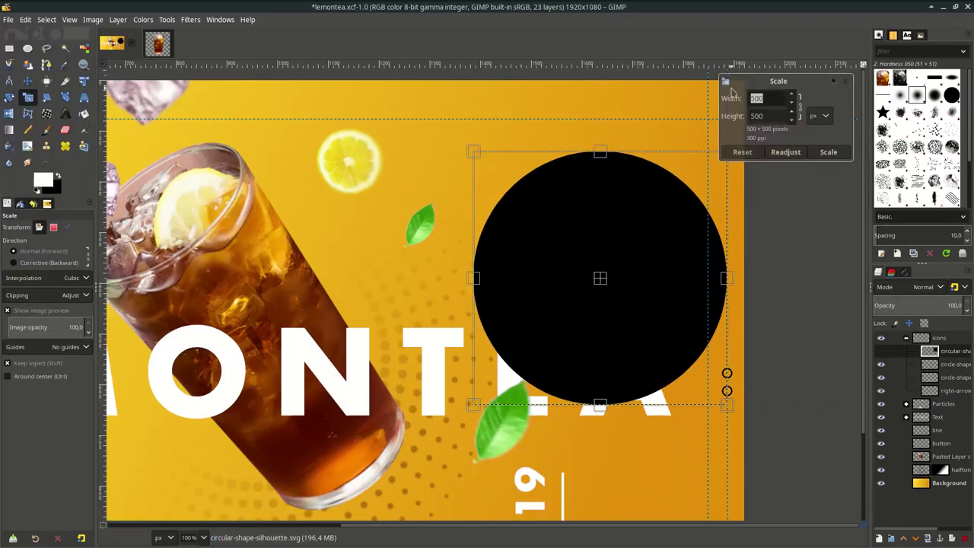
click(826, 150)
key(m)
scroll(717, 300, up, 3)
scroll(717, 301, down, 1)
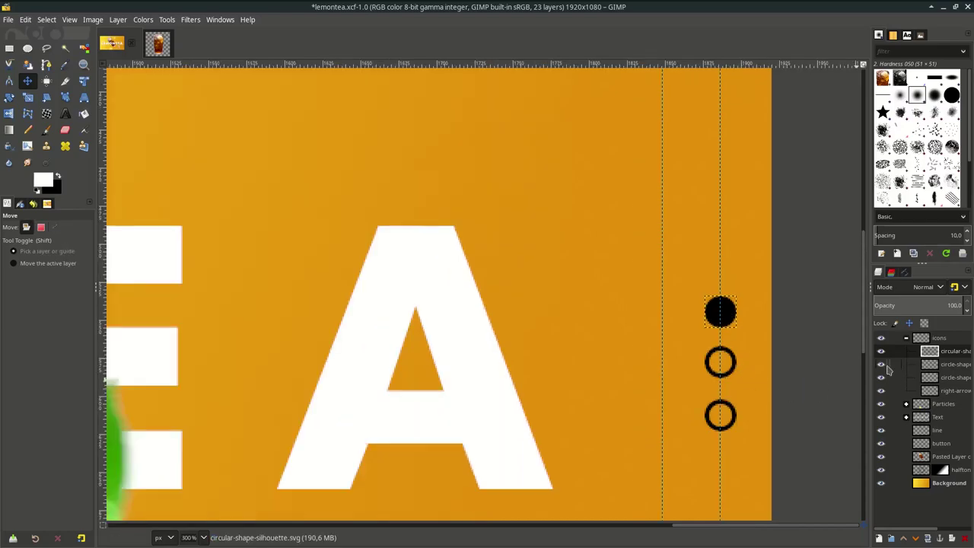
Invert the rings and the black dot to white with Colors > Invert
click(142, 19)
click(189, 175)
key(Page_Down)
click(143, 19)
click(189, 176)
click(943, 430)
Import menu(1).svg as a new layer
click(142, 19)
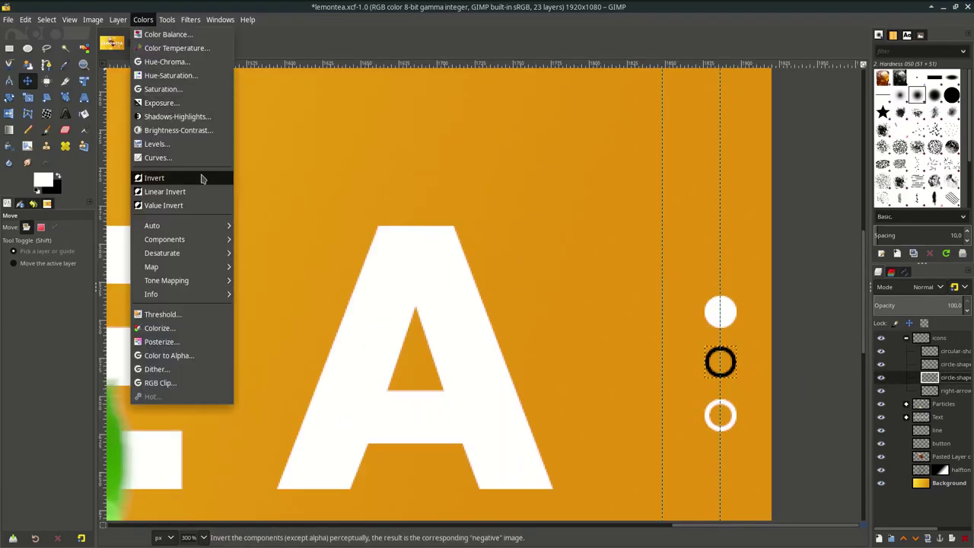
click(190, 176)
scroll(457, 304, down, 2)
scroll(457, 304, down, 2)
key(ctrl+alt+o)
double_click(376, 191)
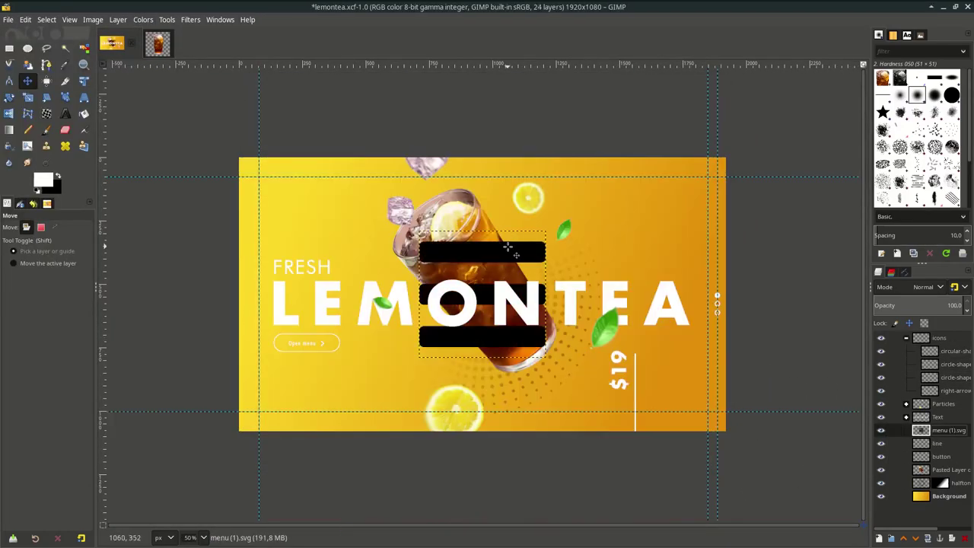
Scale the menu icon down, set it in the top-right corner, and save the banner
key(shift+s)
click(631, 228)
key(Return)
scroll(771, 152, up, 1)
key(m)
scroll(511, 188, up, 1)
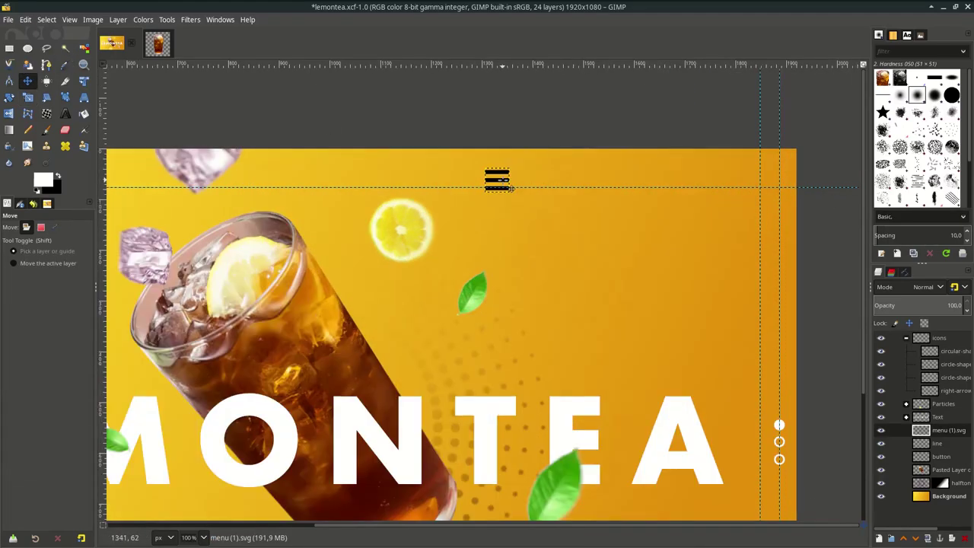
scroll(841, 388, down, 1)
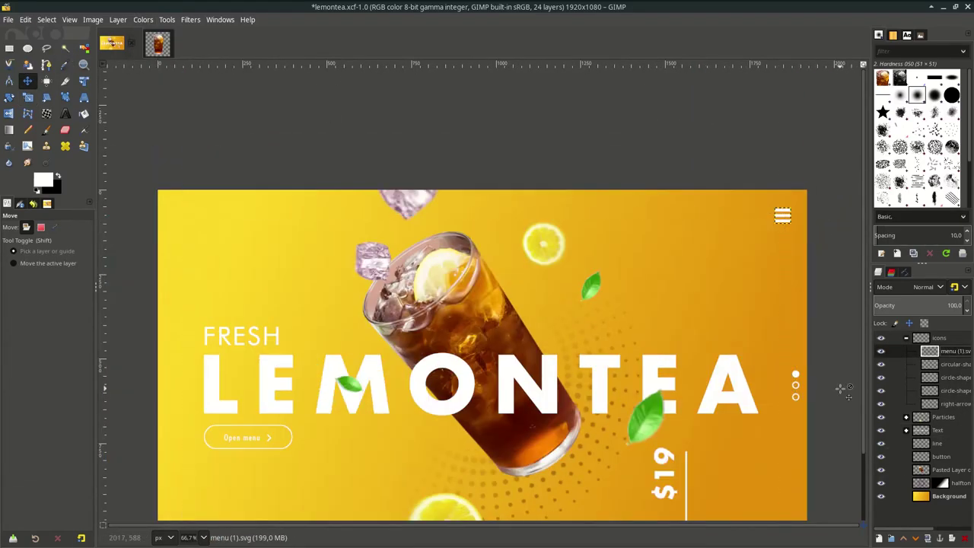
scroll(842, 388, down, 1)
key(ctrl+s)
Import the Facebook logo SVG as a layer and shrink it to a small badge
key(ctrl+alt+o)
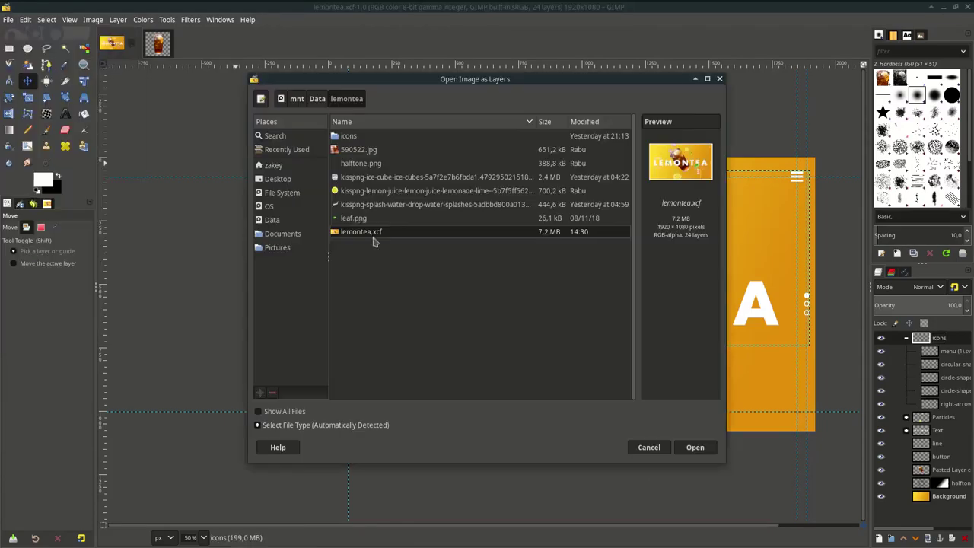
double_click(349, 134)
double_click(380, 164)
key(1)
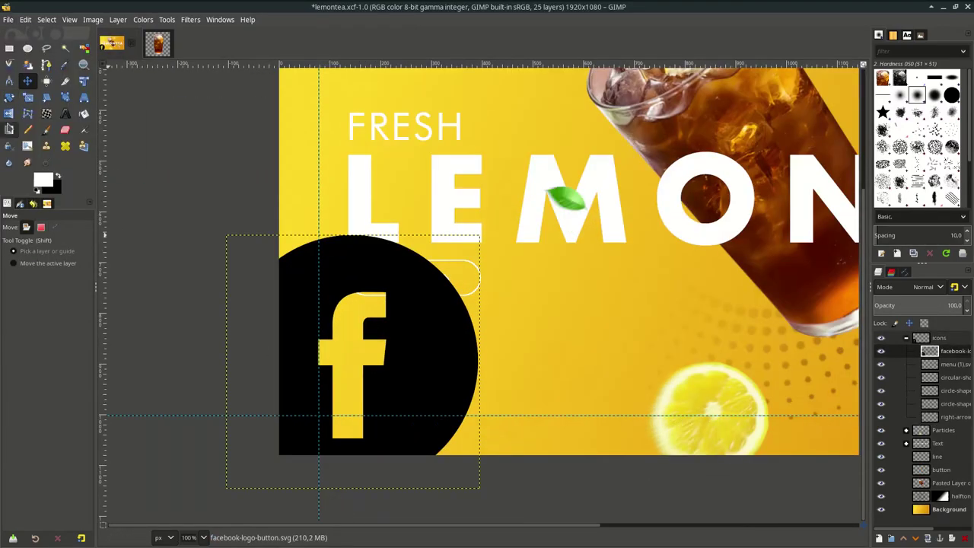
key(shift+s)
key(Return)
mouse_move(479, 489)
mouse_down()
mouse_move(251, 251)
mouse_move(259, 245)
mouse_up()
key(m)
Import the Instagram icon SVG as a layer and shrink it to a small badge
key(2)
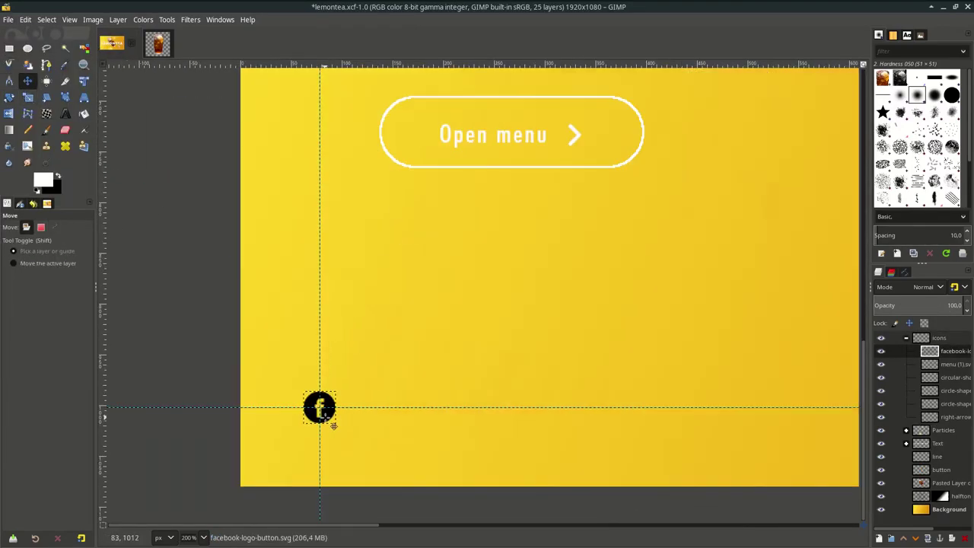
key(ctrl+alt+o)
double_click(350, 135)
double_click(348, 189)
key(Return)
scroll(650, 329, up, 3)
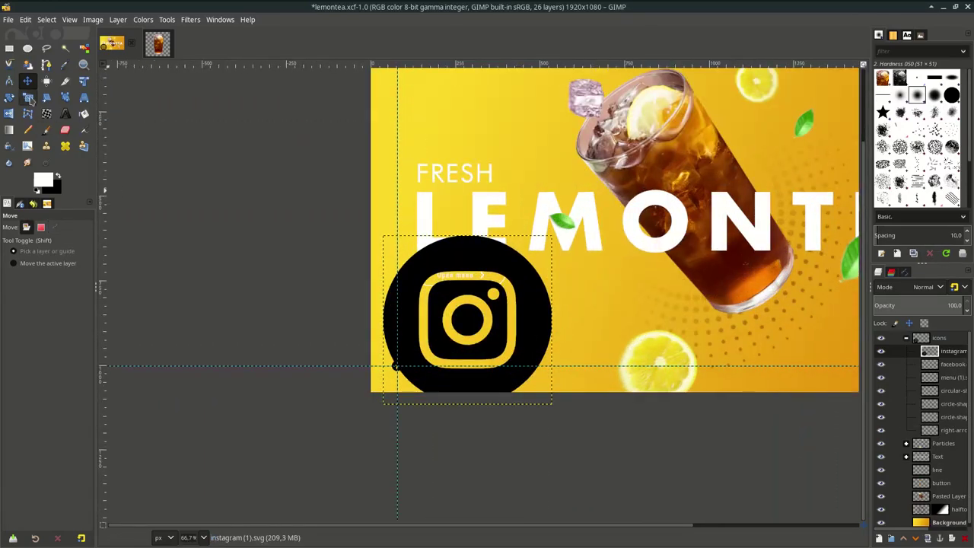
key(shift+s)
drag(578, 457, 359, 219)
key(Return)
key(m)
scroll(359, 219, up, 1)
Import the Twitter icon SVG as a layer and shrink it to 32 pixels
click(7, 19)
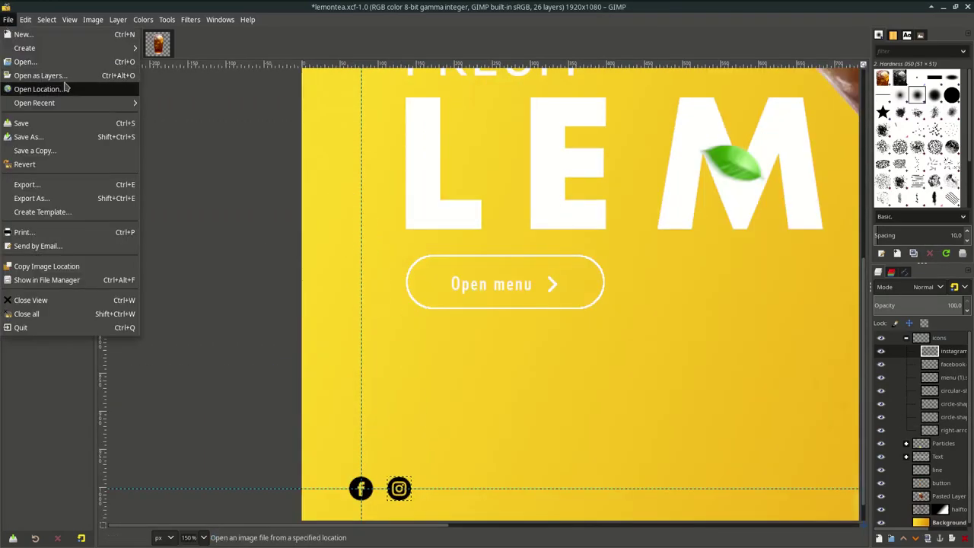
click(65, 86)
double_click(393, 213)
key(Return)
key(shift+s)
drag(678, 431, 445, 199)
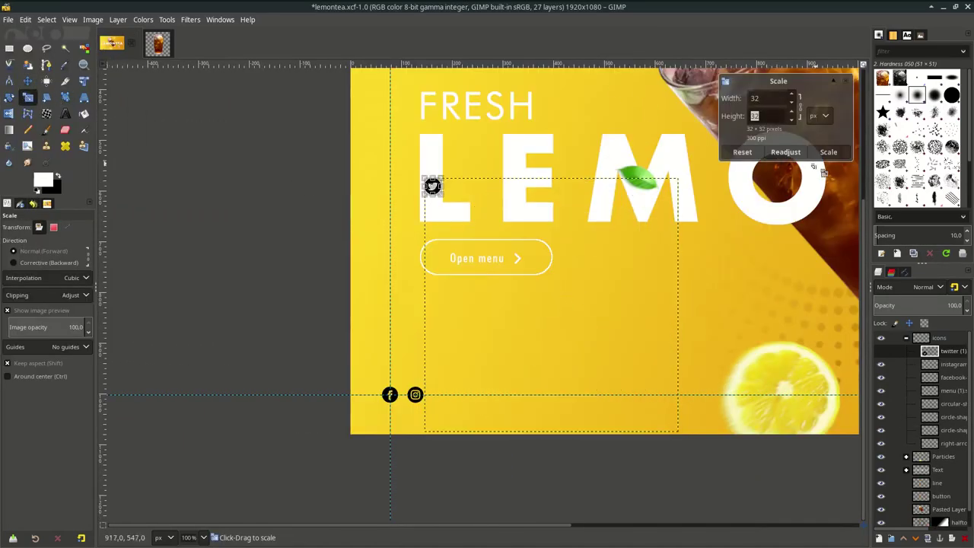
key(Return)
key(m)
scroll(469, 142, up, 1)
Line up Facebook, Instagram and Twitter icons evenly at bottom-left and save lemontea.xcf
drag(429, 473, 431, 473)
scroll(431, 473, up, 2)
drag(307, 409, 304, 409)
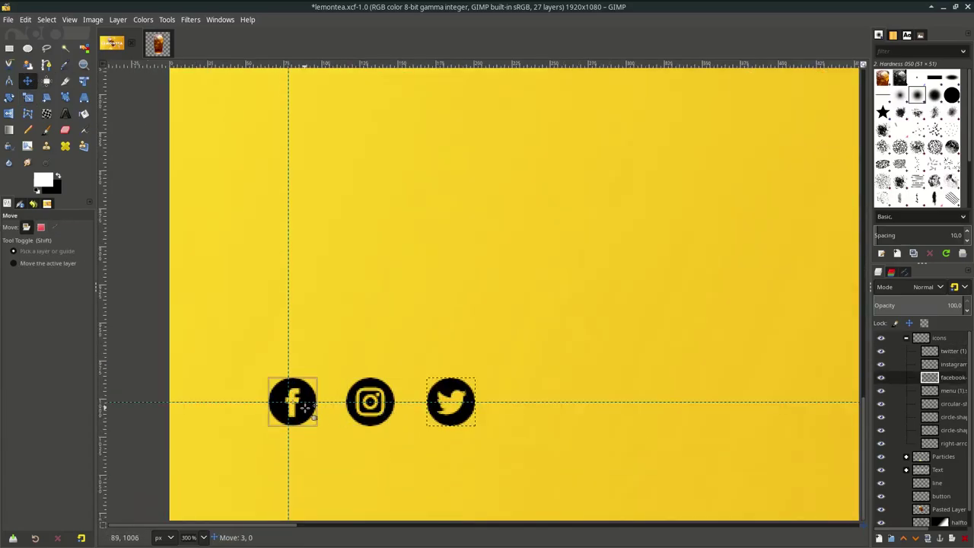
drag(392, 411, 454, 413)
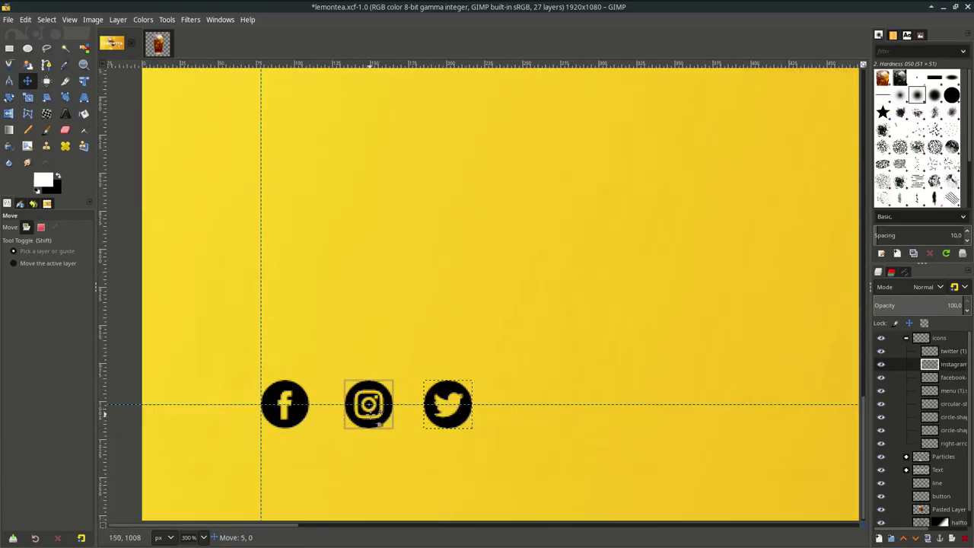
scroll(454, 413, down, 1)
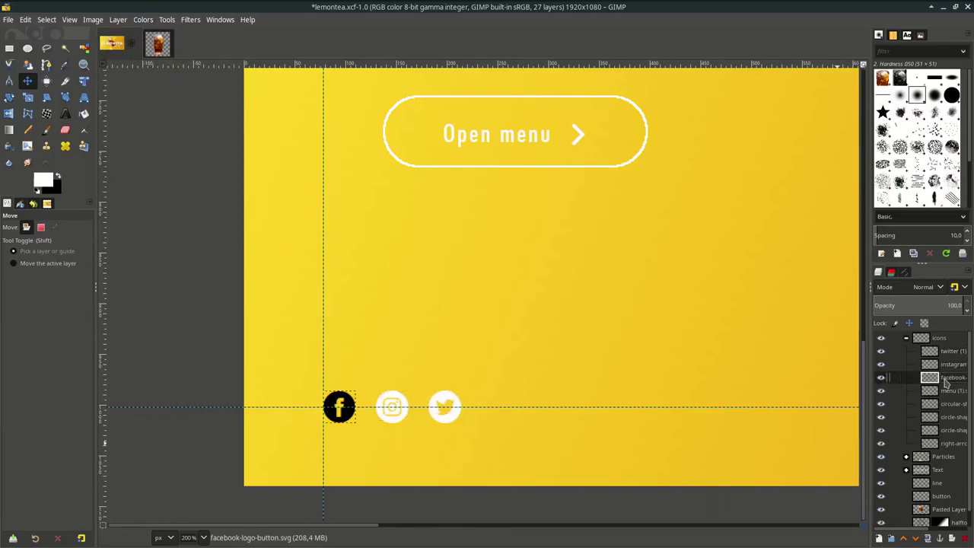
scroll(434, 401, up, 3)
scroll(733, 460, down, 6)
scroll(355, 317, up, 5)
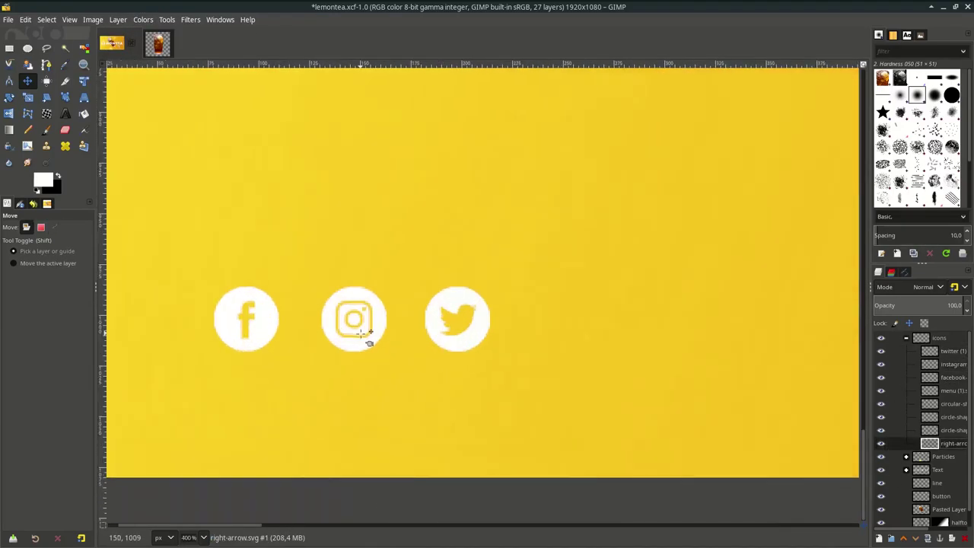
mouse_move(456, 320)
mouse_down()
mouse_move(495, 327)
mouse_move(498, 352)
mouse_up()
scroll(482, 384, down, 6)
key(ctrl+s)
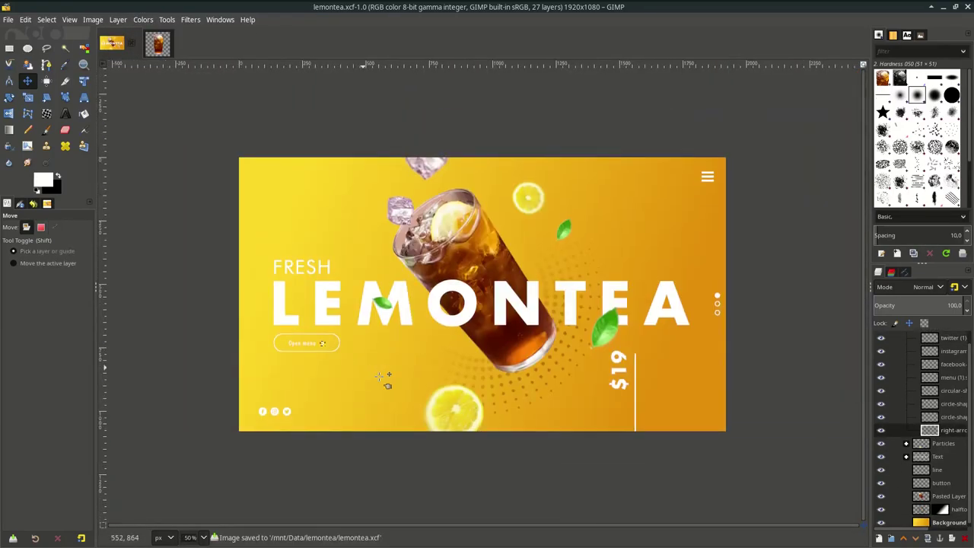
Duplicate the LEMONTEA title text layer and move the copy above FRESH
click(436, 293)
key(ctrl+shift+d)
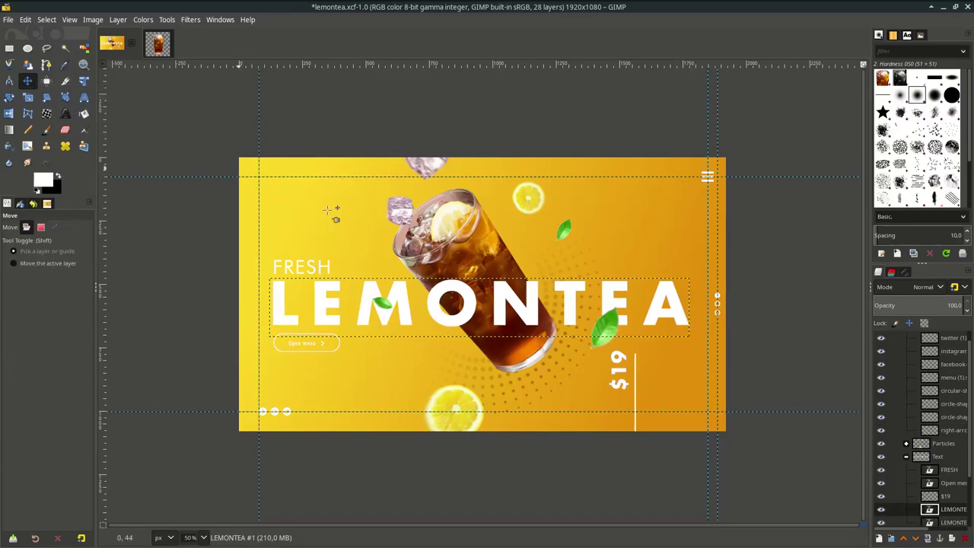
drag(567, 290, 567, 221)
key(t)
click(567, 221)
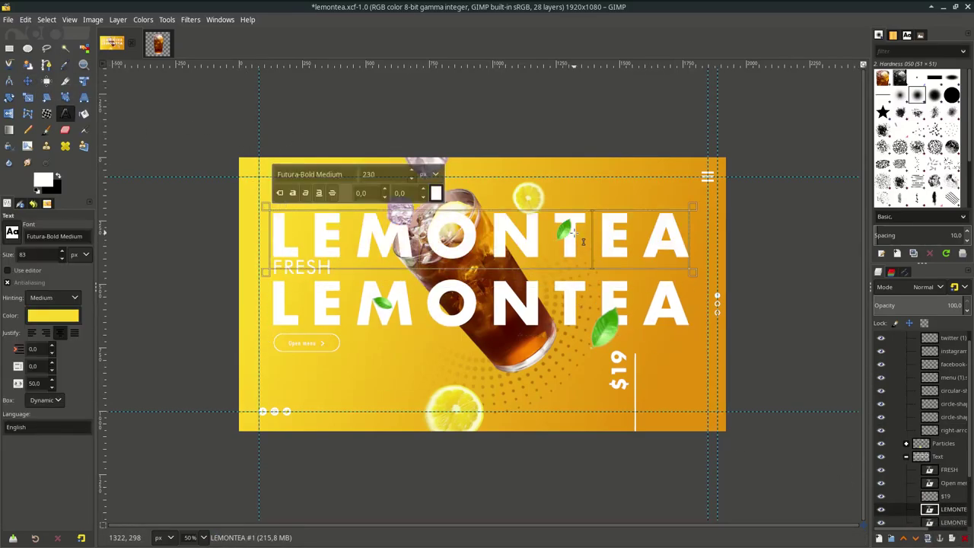
drag(698, 244, 683, 261)
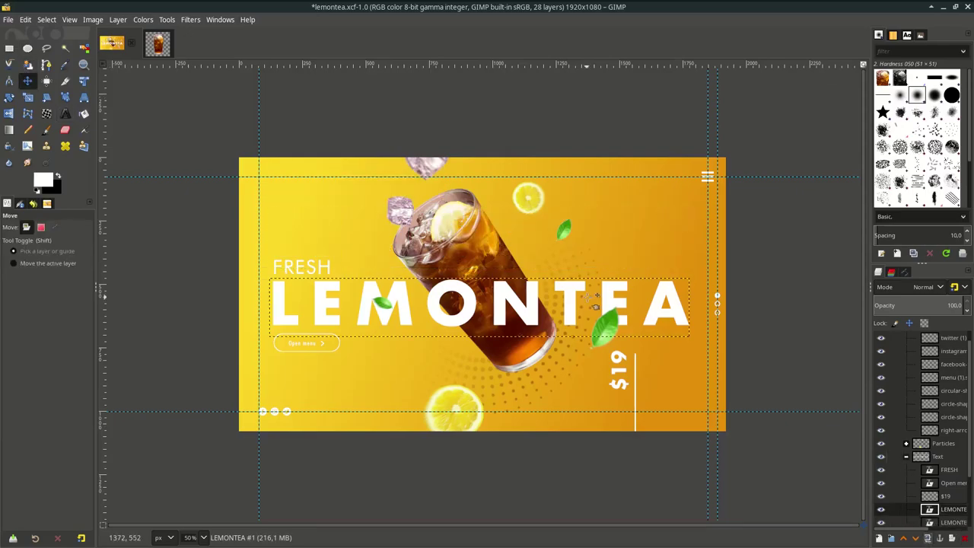
Change the copy to "TEAZKY." at 40 px and set it in the top-left corner
click(565, 265)
key(BackSpace)
key(BackSpace)
key(BackSpace)
text(TEAZKY.)
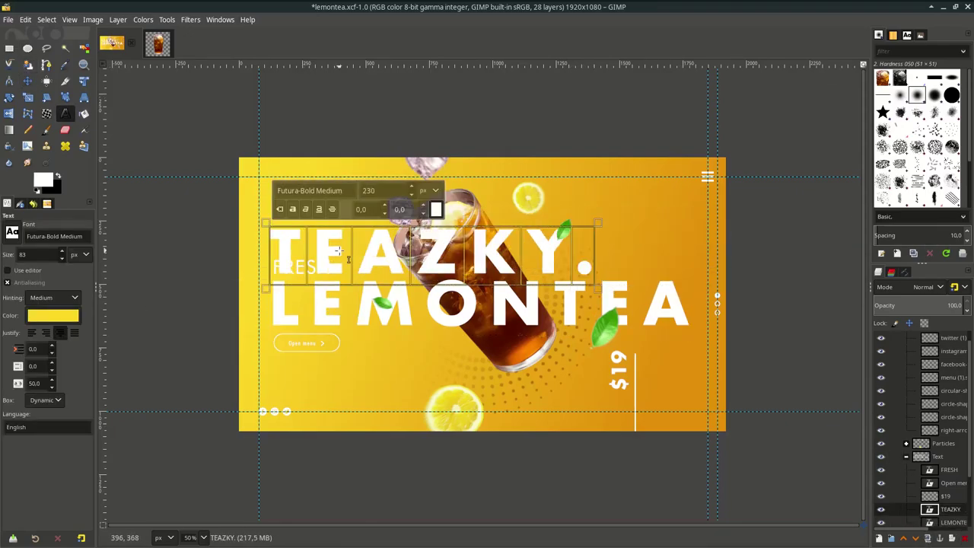
triple_click(380, 190)
text(40)
click(27, 80)
scroll(343, 248, up, 3)
scroll(347, 114, down, 1)
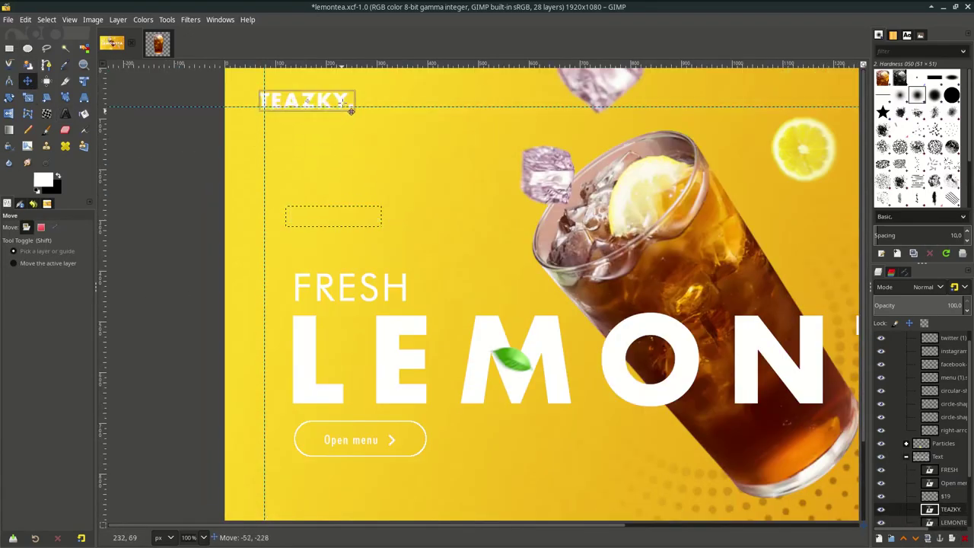
scroll(441, 115, down, 2)
scroll(791, 217, up, 1)
scroll(791, 216, down, 1)
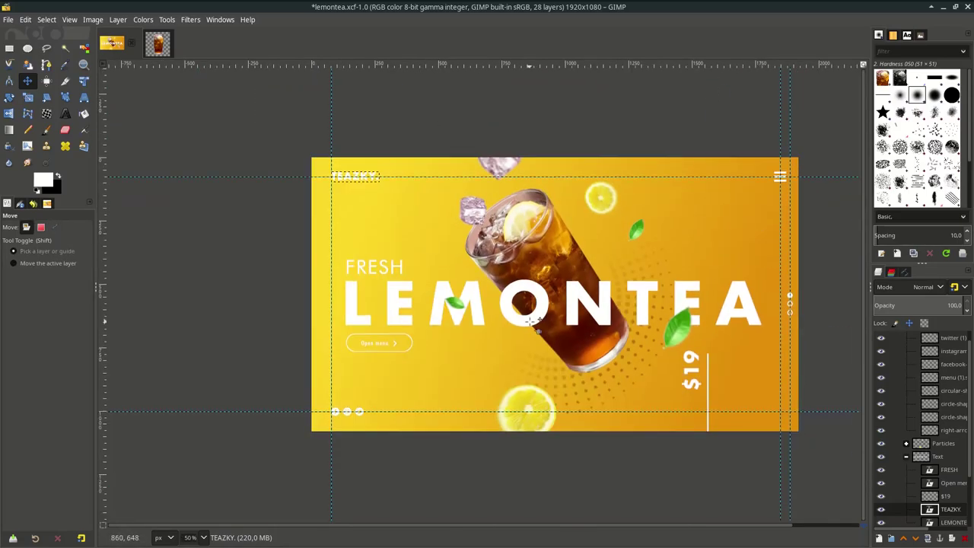
Duplicate the Open menu text layer and retype the copy as "insanely"
click(367, 348)
key(ctrl+shift+d)
scroll(688, 435, up, 2)
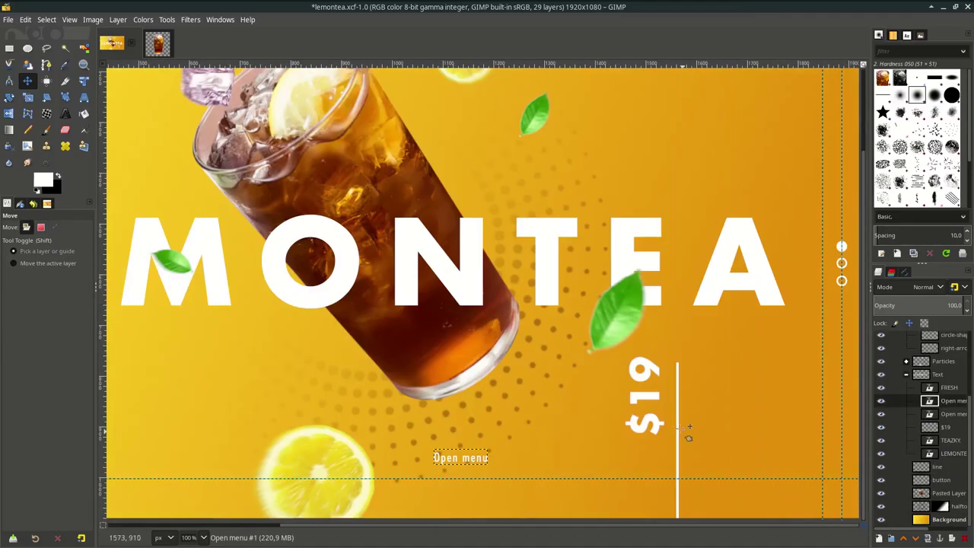
scroll(792, 475, up, 1)
key(t)
click(759, 454)
text(insanely)
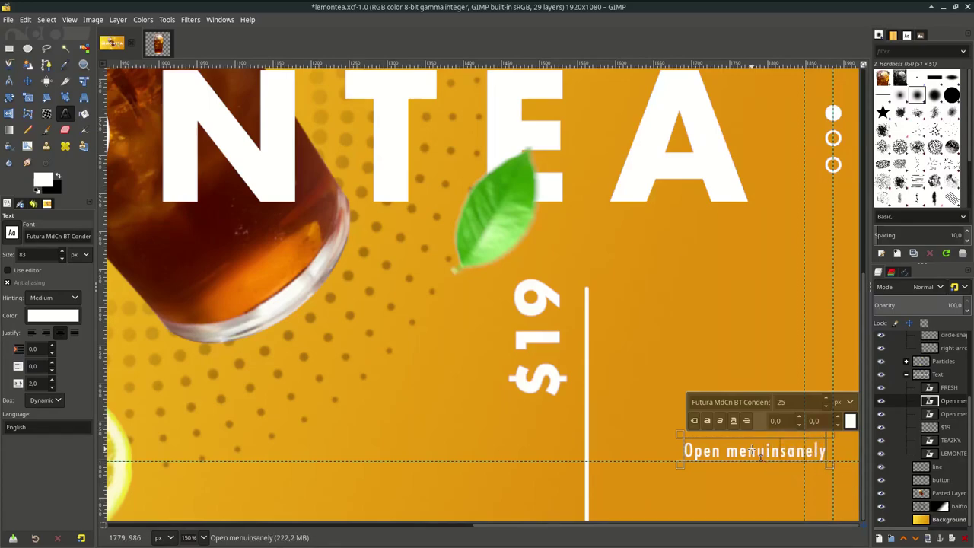
Set the insanely text's font to Futura Bk BT and nudge it into place
click(57, 236)
text(Futura Bk)
click(80, 372)
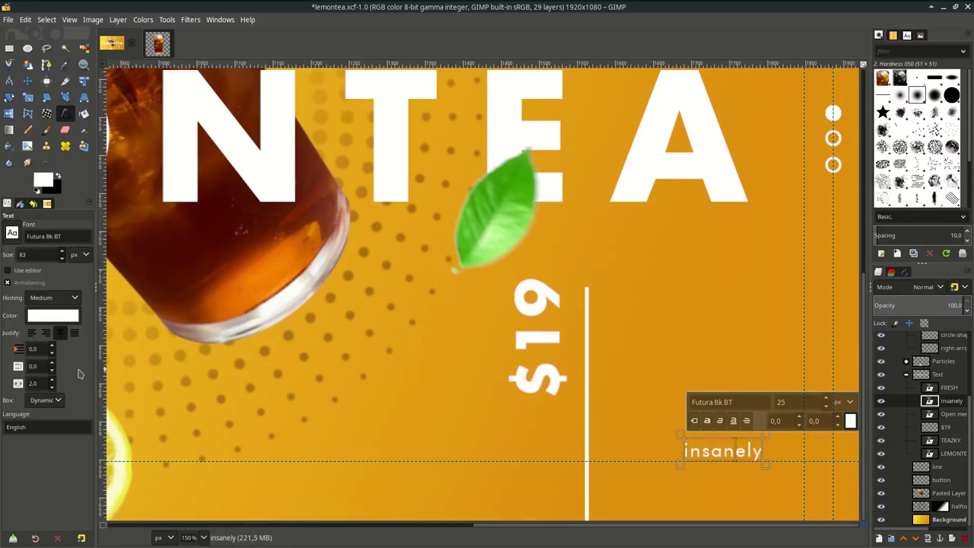
key(Escape)
key(m)
scroll(756, 456, up, 1)
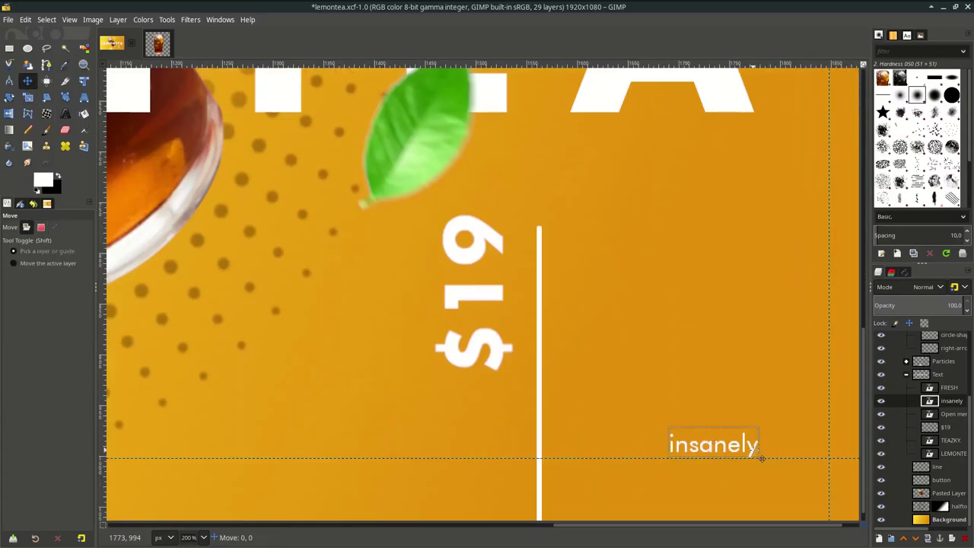
scroll(795, 434, up, 1)
scroll(795, 433, up, 1)
drag(794, 433, 822, 418)
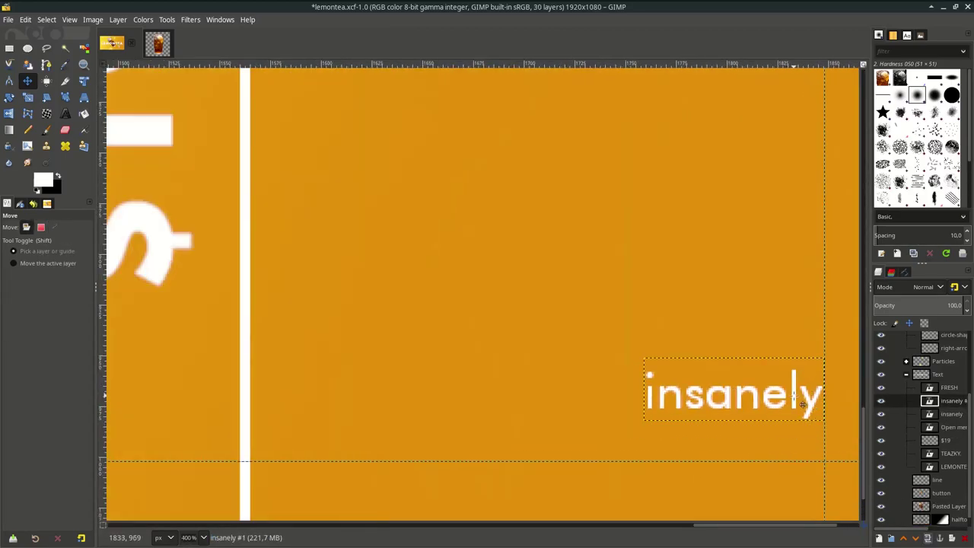
Make a "healthy" line from the insanely text, then duplicate it one line lower
key(t)
click(799, 429)
key(ctrl+a)
text(h)
key(Escape)
key(shift+ctrl+d)
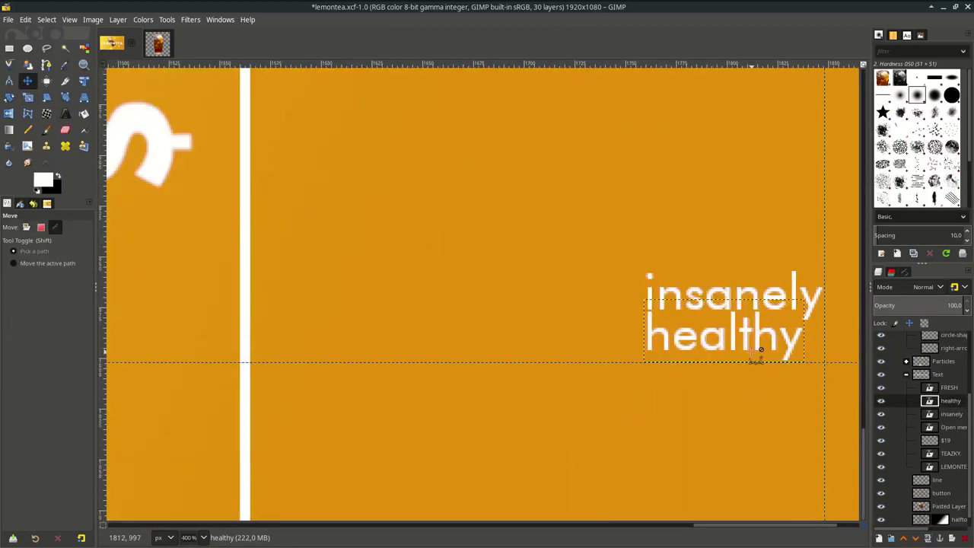
key(m)
scroll(754, 361, up, 1)
scroll(512, 406, up, 1)
drag(631, 300, 632, 434)
Retype the lowest copy as "energy" to finish the stacked three-line tagline
key(t)
triple_click(632, 432)
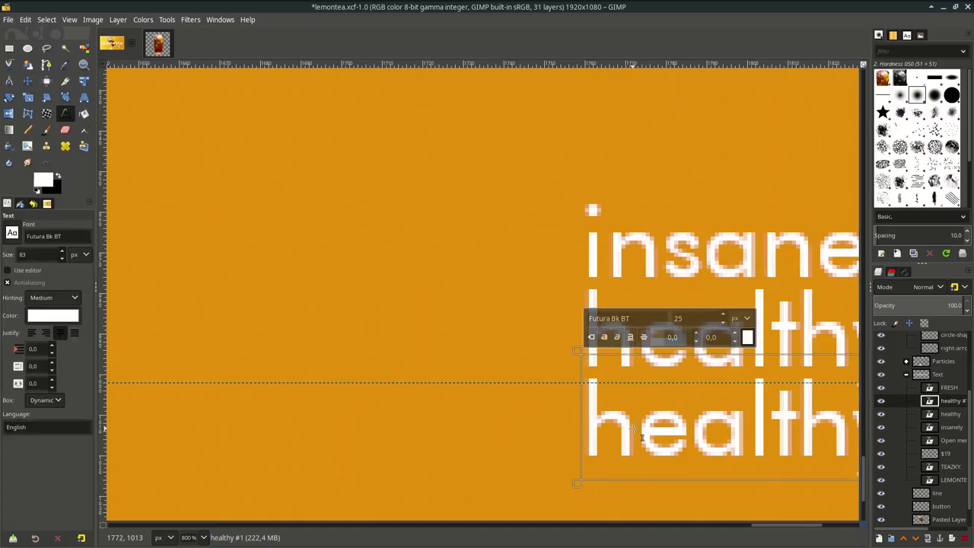
text(energy)
key(Escape)
key(m)
scroll(575, 419, up, 1)
scroll(575, 420, down, 1)
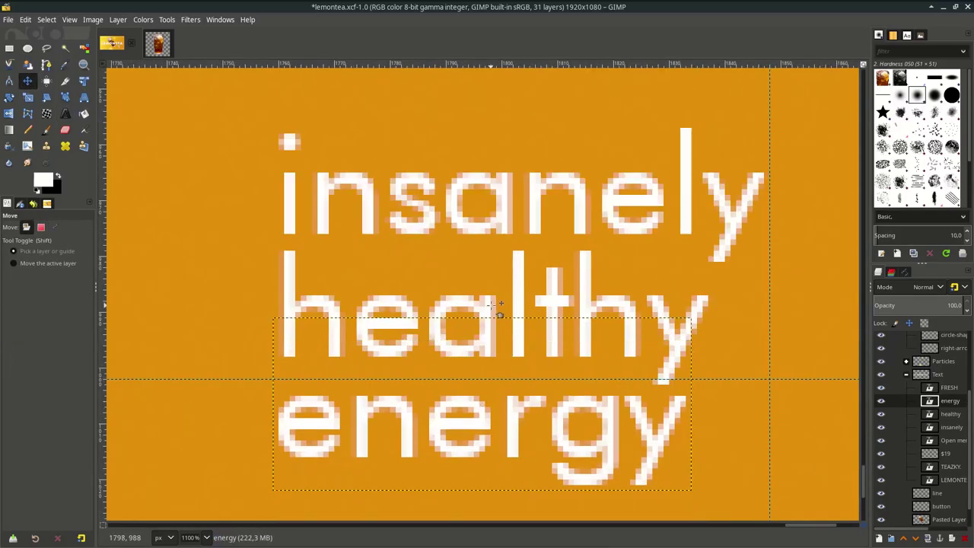
scroll(541, 392, down, 2)
scroll(541, 392, down, 1)
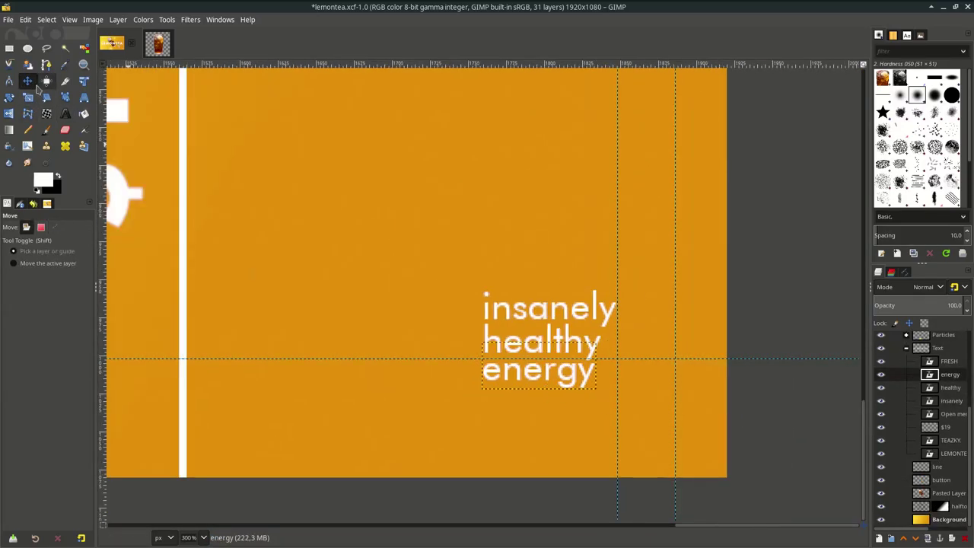
click(905, 348)
scroll(840, 439, down, 4)
Move the insanely, healthy and energy tagline lines closer together
key(Page_Down)
scroll(839, 443, down, 1)
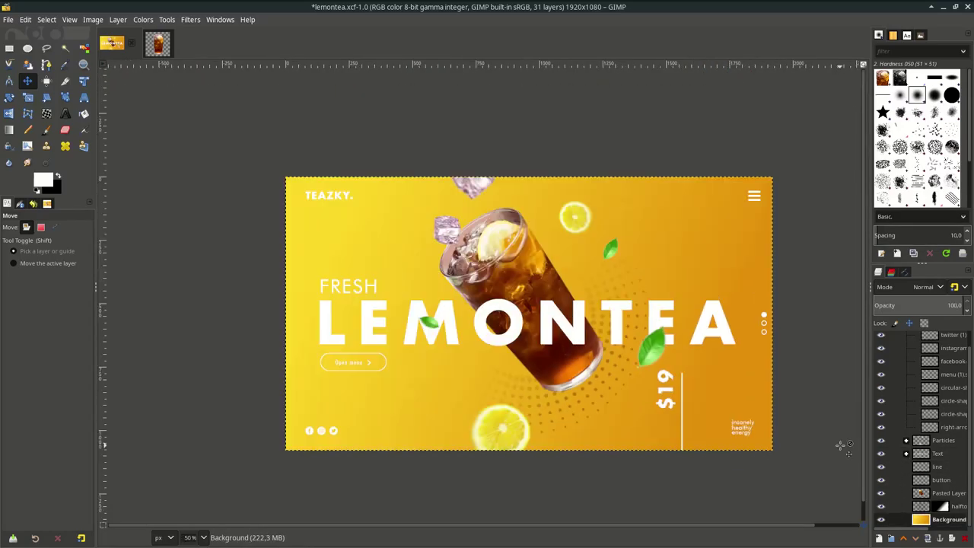
scroll(781, 430, up, 2)
scroll(643, 361, down, 2)
scroll(600, 348, up, 6)
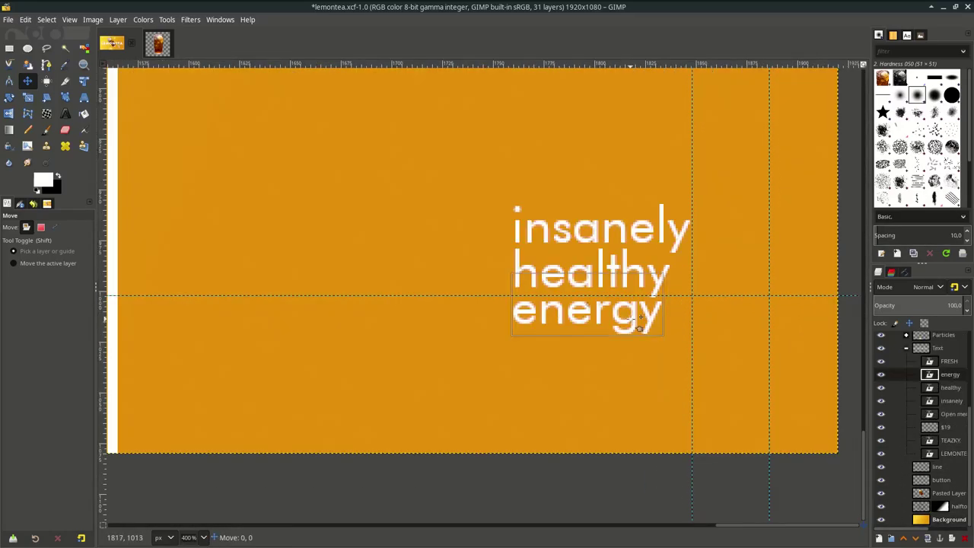
drag(643, 316, 643, 354)
drag(645, 278, 645, 297)
drag(643, 349, 643, 334)
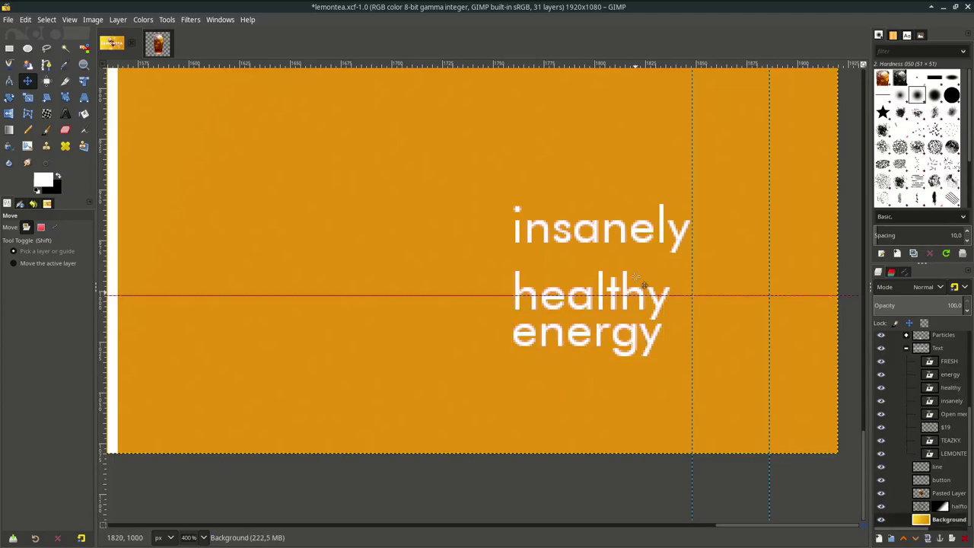
drag(610, 229, 610, 252)
Shift the 'insanely' line slightly to the right
scroll(641, 328, up, 2)
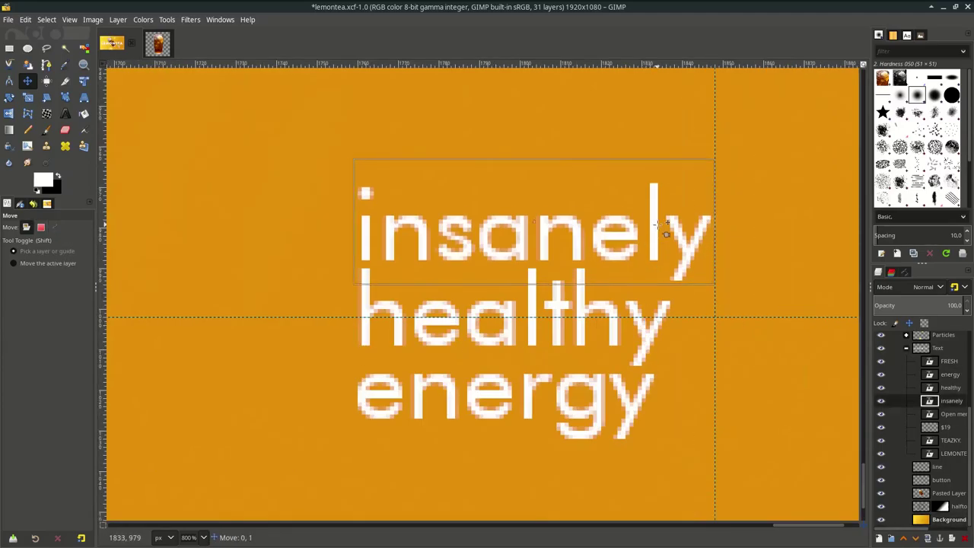
scroll(624, 383, down, 1)
scroll(613, 392, down, 4)
scroll(685, 373, down, 3)
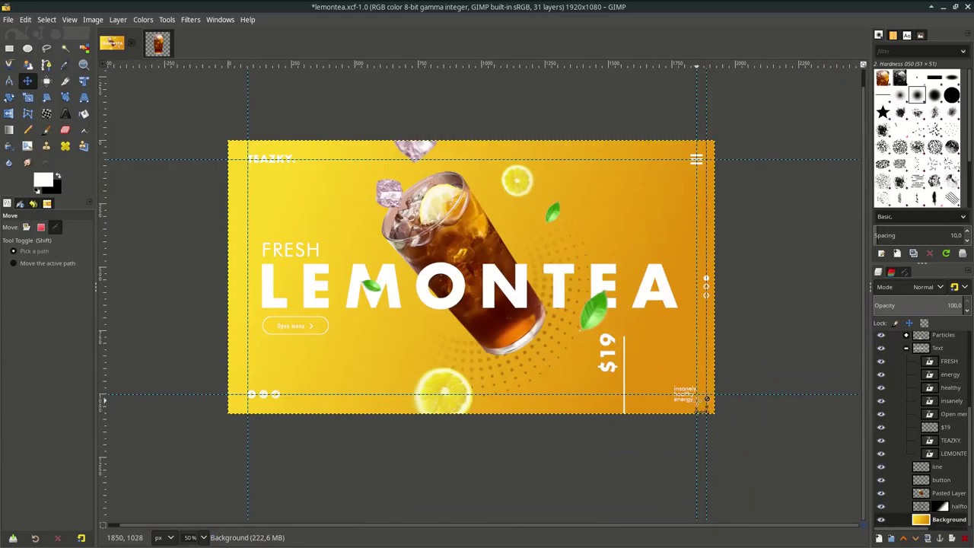
scroll(696, 369, up, 1)
scroll(701, 367, down, 1)
scroll(700, 369, up, 5)
drag(547, 229, 574, 229)
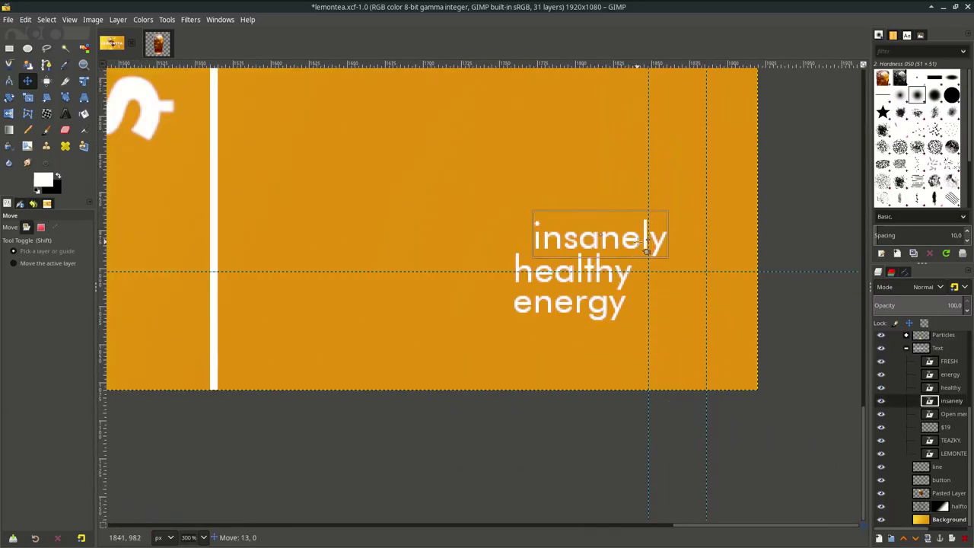
scroll(646, 246, down, 2)
scroll(643, 456, down, 5)
scroll(643, 469, up, 5)
scroll(707, 403, down, 2)
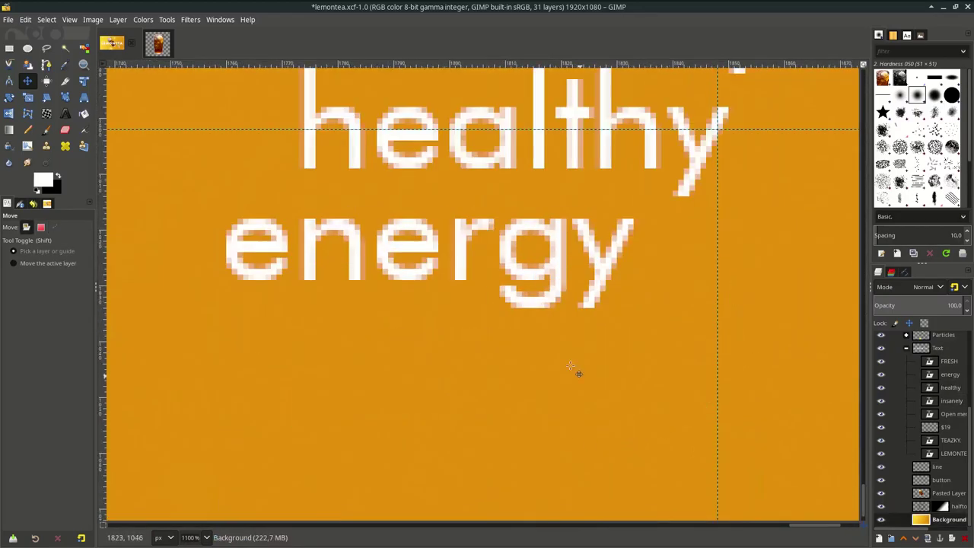
scroll(578, 372, up, 2)
scroll(643, 380, down, 7)
scroll(643, 373, down, 2)
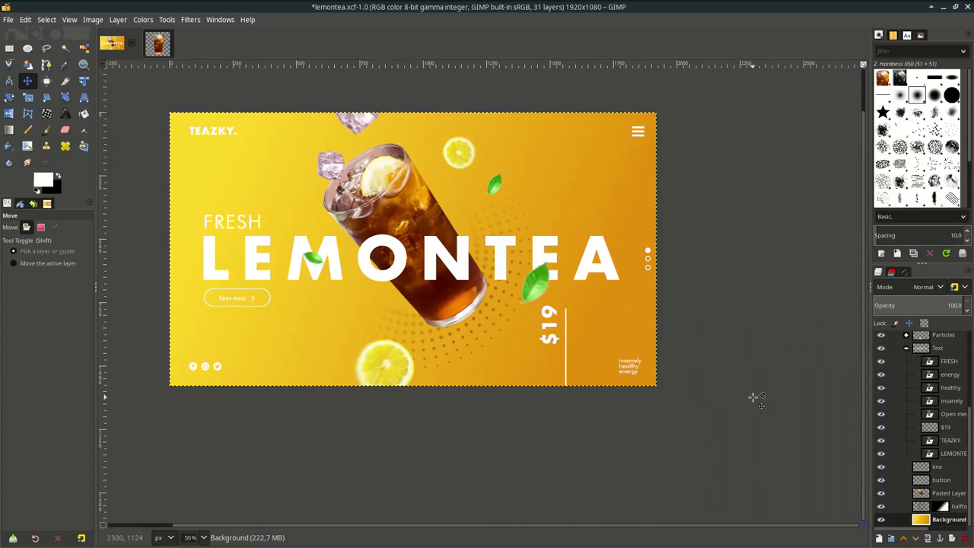
Save the banner file
key(ctrl+s)
scroll(685, 265, down, 2)
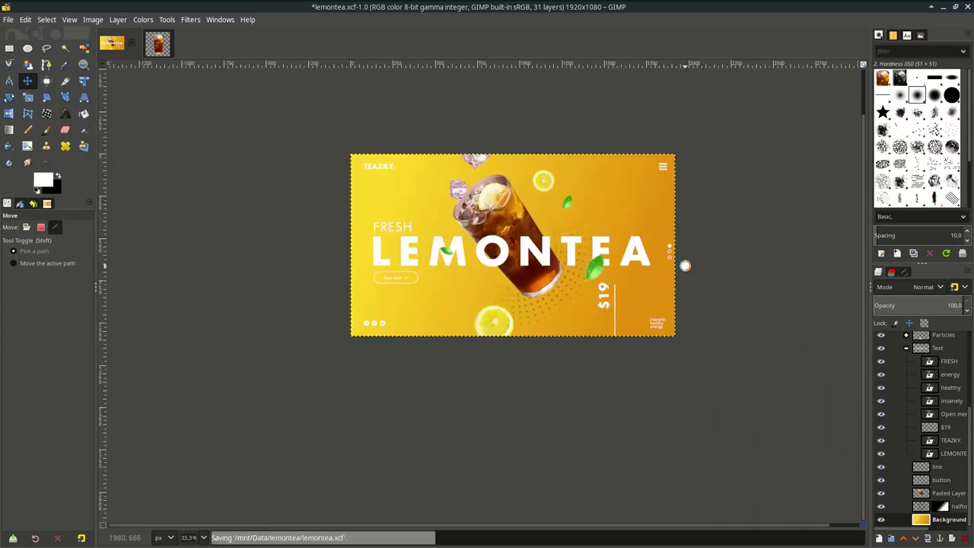
scroll(135, 102, up, 5)
scroll(456, 304, right, 3)
scroll(881, 488, right, 3)
Add a line2 layer with a thin white strip placed left of the tagline
key(shift+ctrl+n)
key(Return)
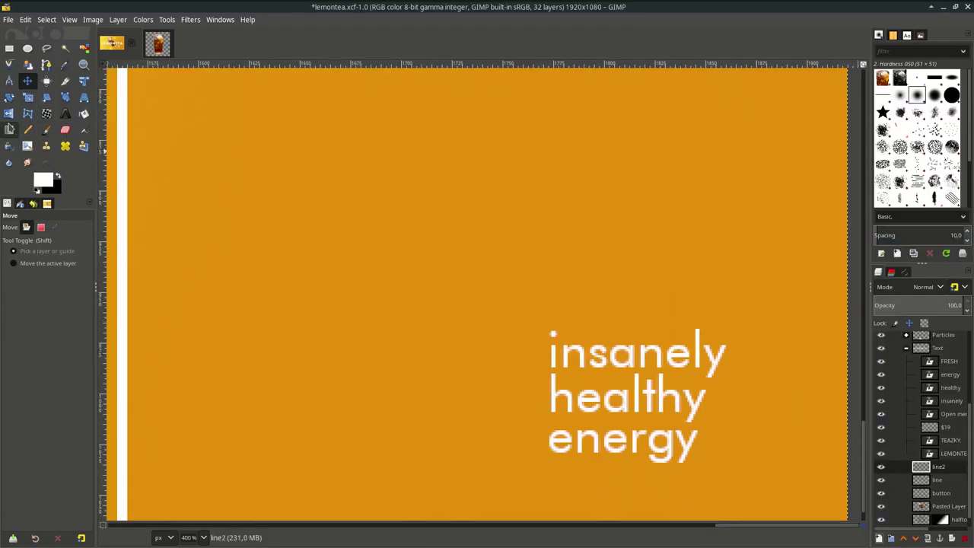
key(r)
drag(391, 398, 531, 402)
click(25, 19)
click(53, 196)
key(shift+ctrl+a)
key(m)
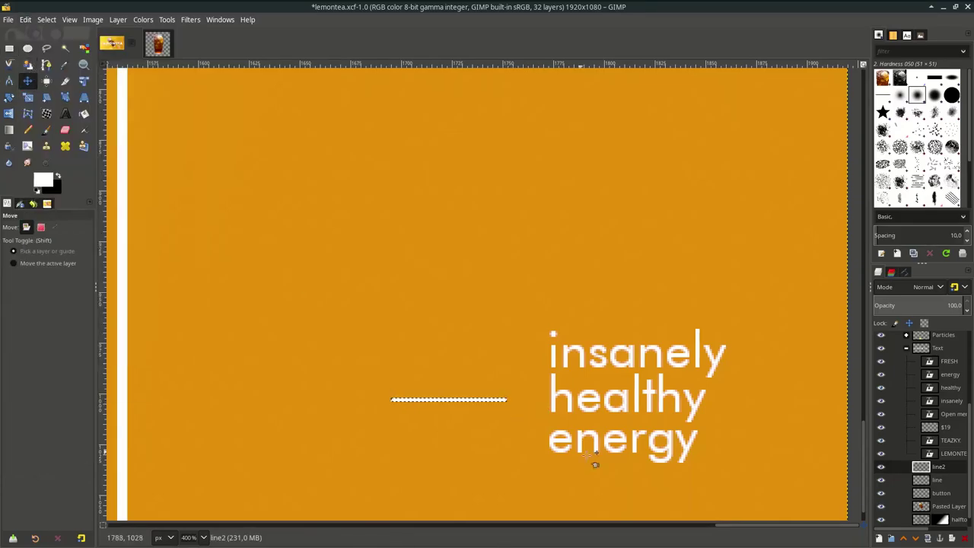
scroll(456, 380, up, 2)
drag(445, 382, 482, 390)
key(shift+ctrl+j)
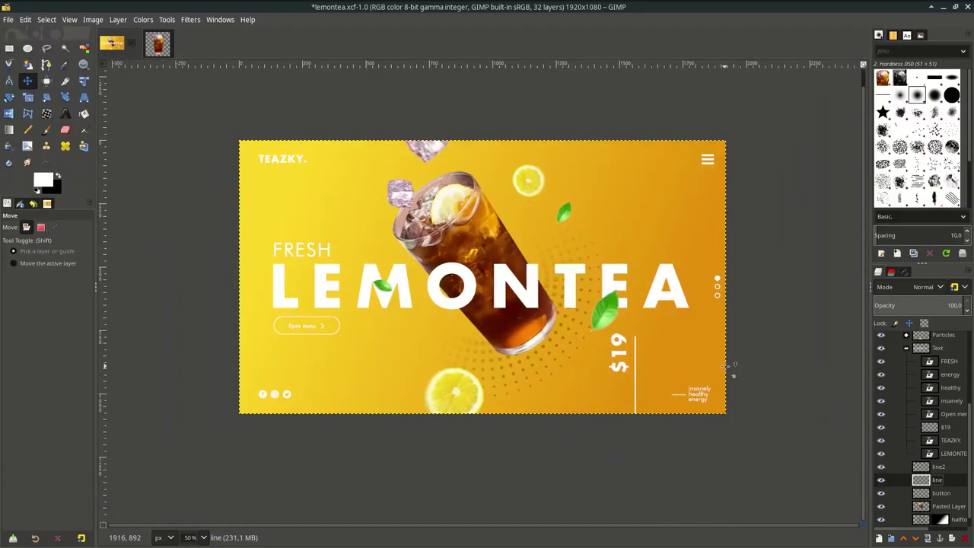
Pick the Paintbrush with black as the painting colour and start a new layer
key(p)
key(d)
key(shift+ctrl+n)
Add a 'shadow' layer above the Text group for soft black shadows
text(shadow)
key(Return)
drag(961, 369, 942, 363)
scroll(380, 334, up, 5)
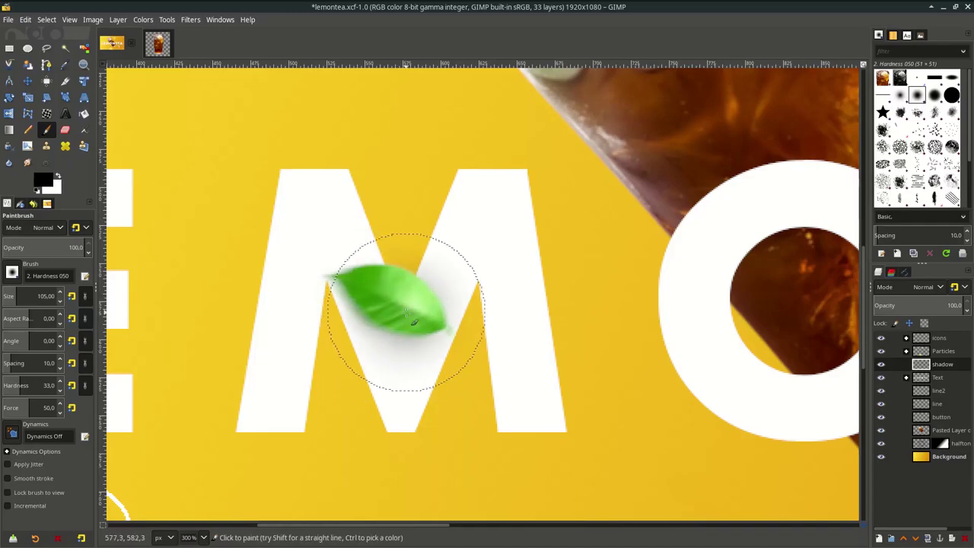
key(shift+ctrl+j)
scroll(598, 348, up, 5)
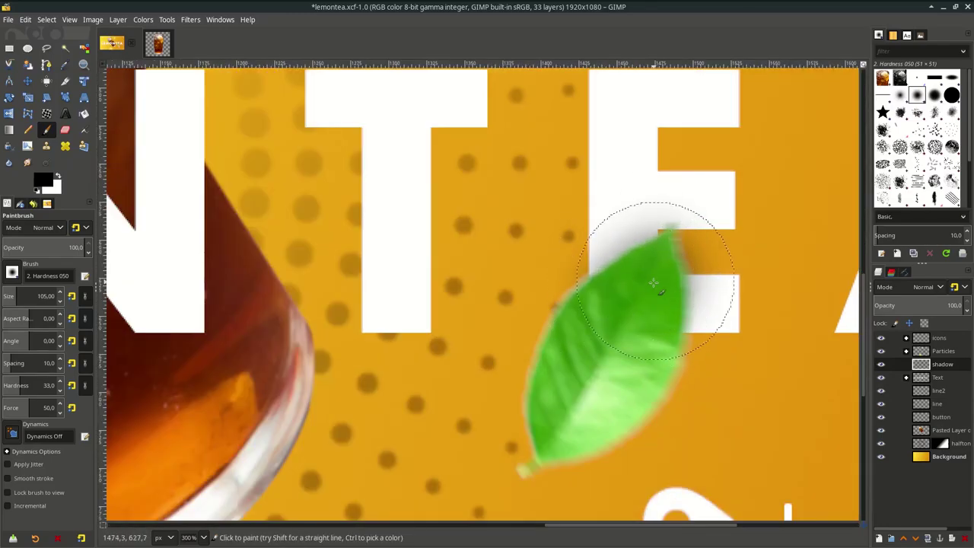
scroll(631, 228, down, 6)
scroll(459, 344, up, 6)
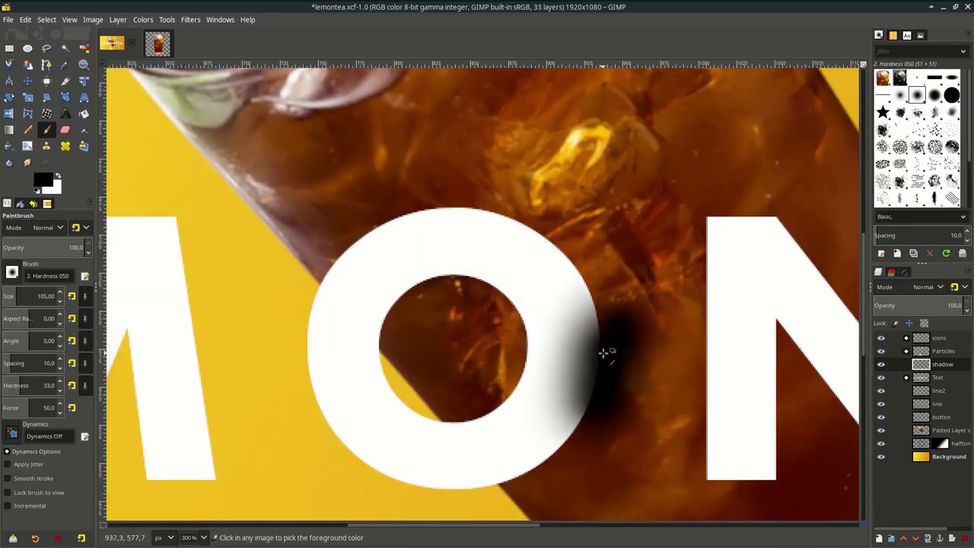
scroll(608, 352, down, 1)
Add a 'shadow 2' layer above line2 and open the splash image as a layer
click(938, 390)
click(878, 538)
key(Return)
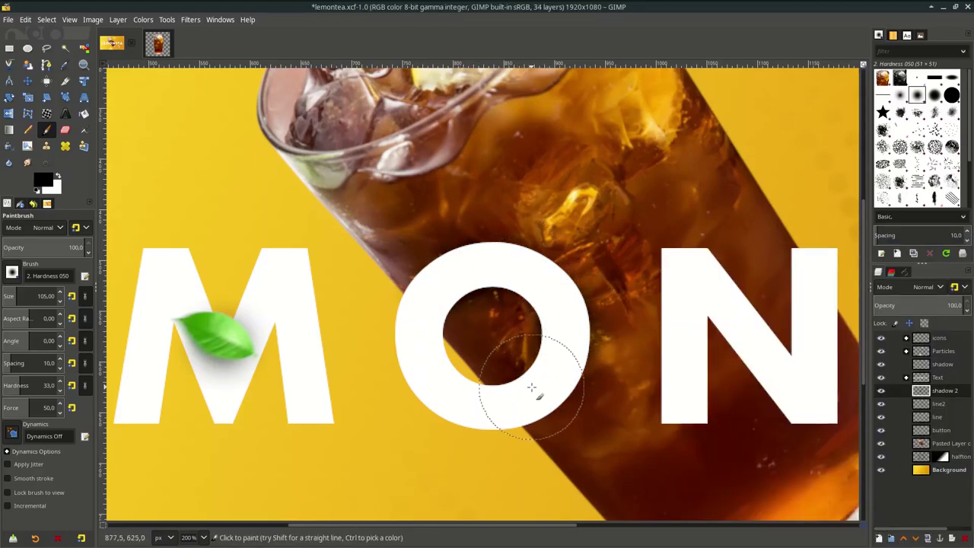
scroll(531, 388, right, 5)
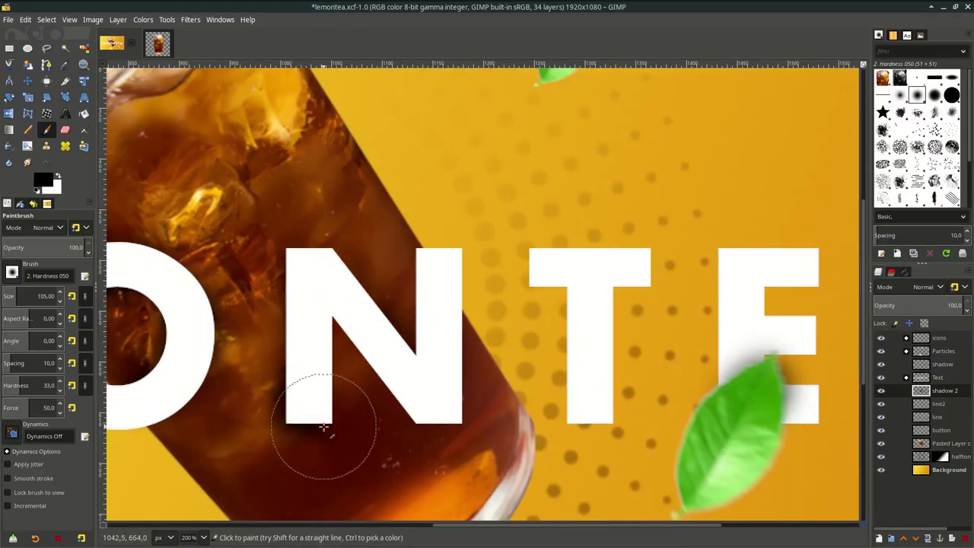
scroll(324, 428, down, 4)
scroll(405, 417, up, 4)
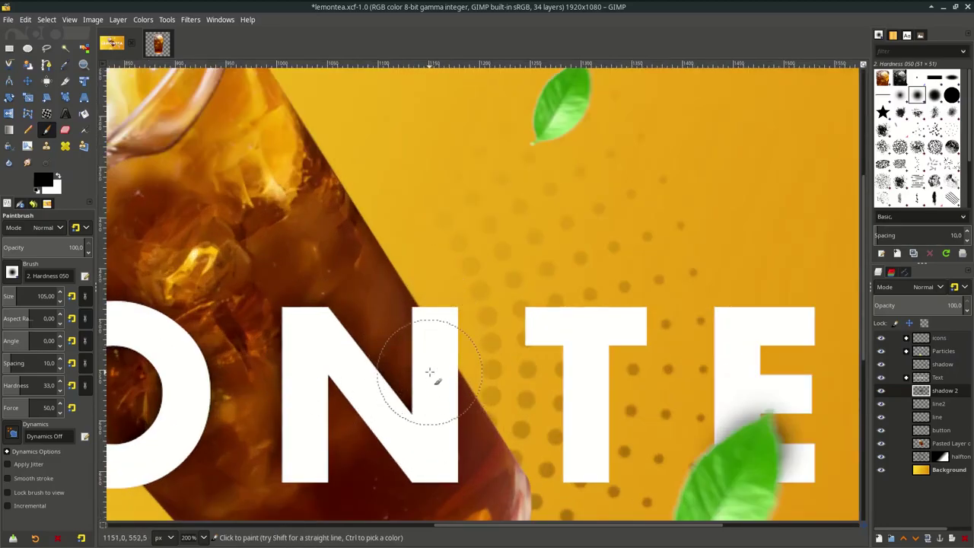
scroll(430, 373, down, 5)
key(ctrl+alt+o)
Rotate the splash diagonally and place it beneath the glass layer
key(Return)
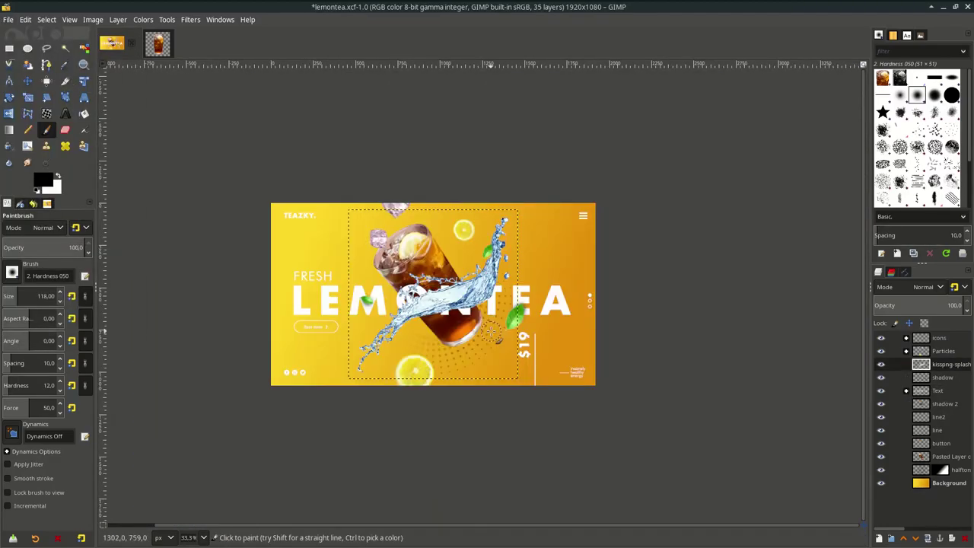
key(shift+r)
drag(490, 332, 438, 340)
key(Return)
key(m)
scroll(438, 340, up, 1)
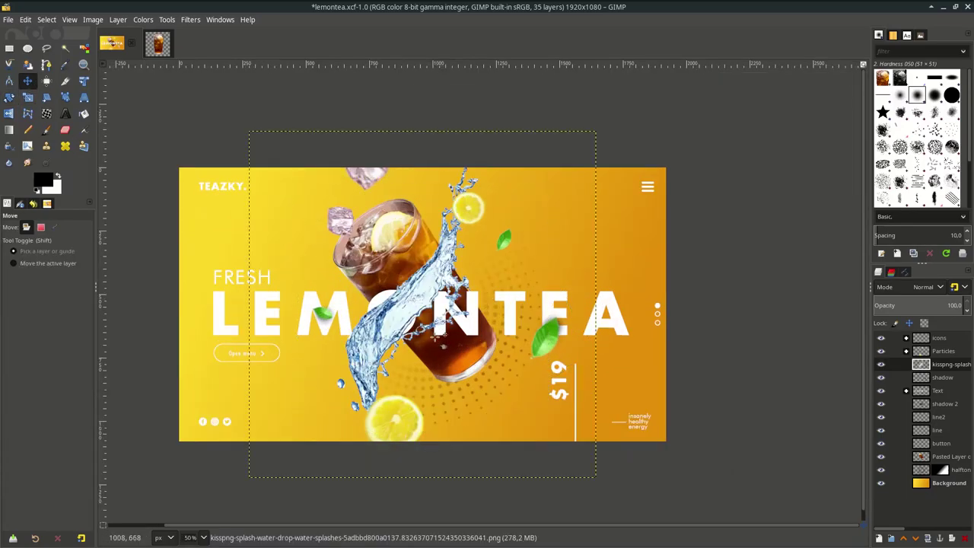
drag(964, 460, 951, 457)
drag(426, 319, 435, 291)
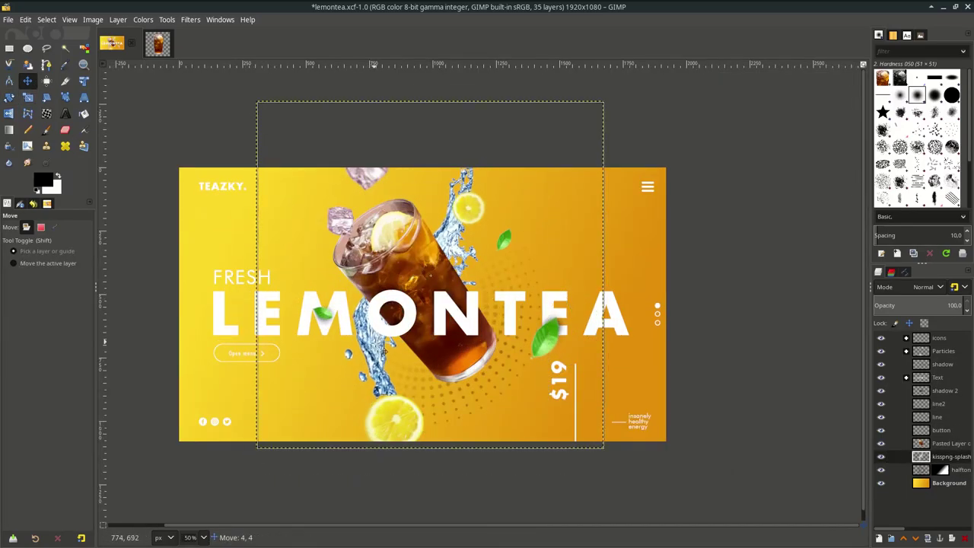
Shift the splash hue toward red with Hue-Saturation
click(166, 19)
click(191, 76)
mouse_move(204, 242)
mouse_down()
mouse_move(237, 244)
mouse_move(124, 240)
mouse_move(228, 242)
mouse_move(146, 264)
mouse_up()
click(143, 19)
click(171, 75)
click(243, 241)
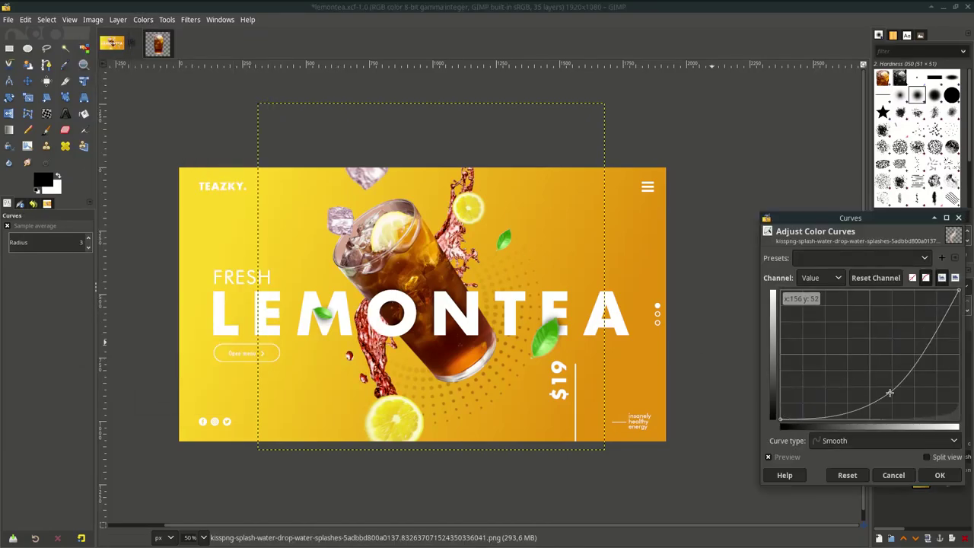
Darken the splash with a Curves adjustment
key(minus)
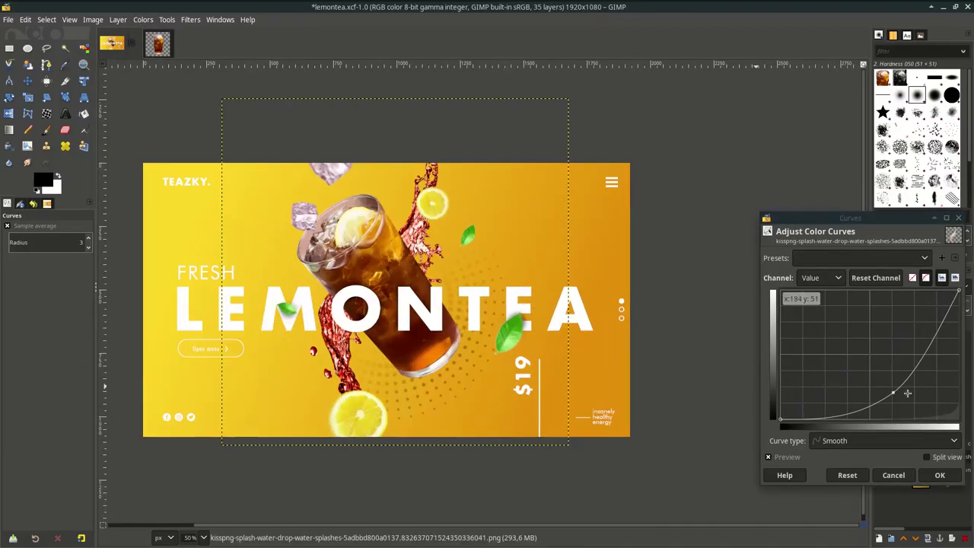
drag(872, 379, 874, 348)
click(939, 475)
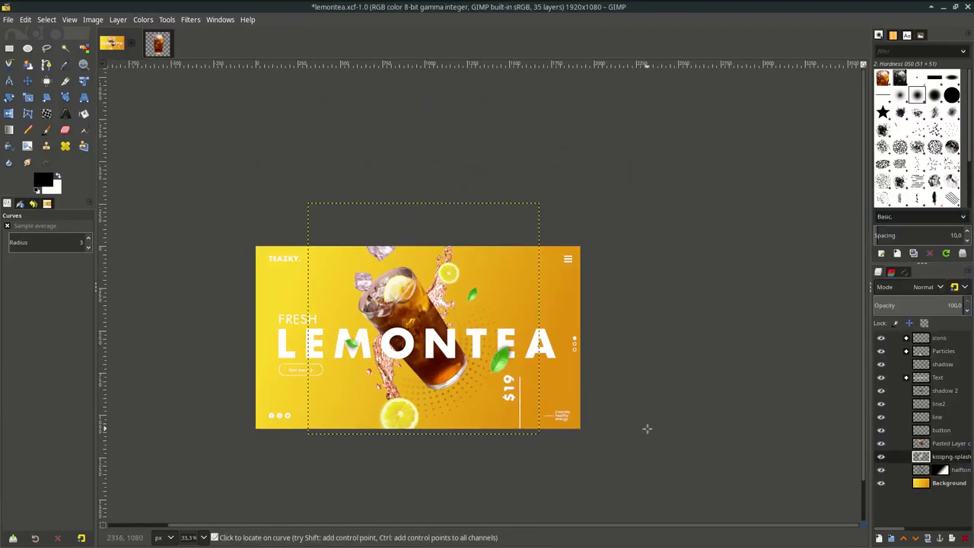
click(950, 484)
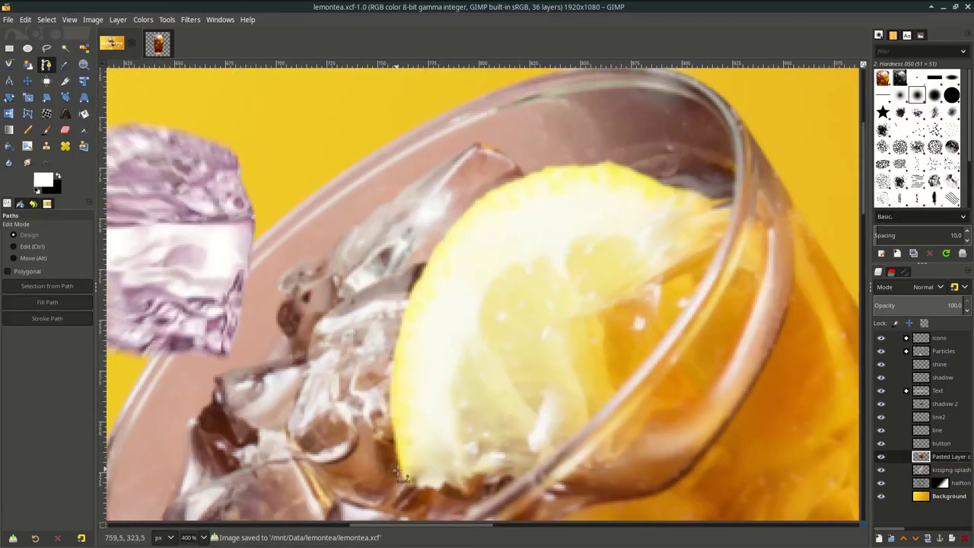
Scroll down over the lemon slice inside the glass
scroll(568, 339, down, 2)
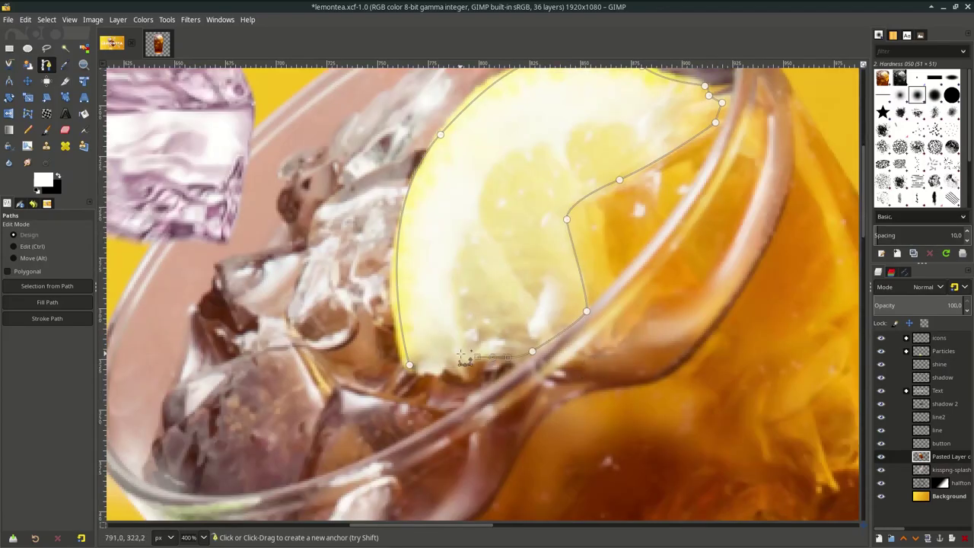
scroll(532, 365, down, 3)
scroll(506, 396, down, 1)
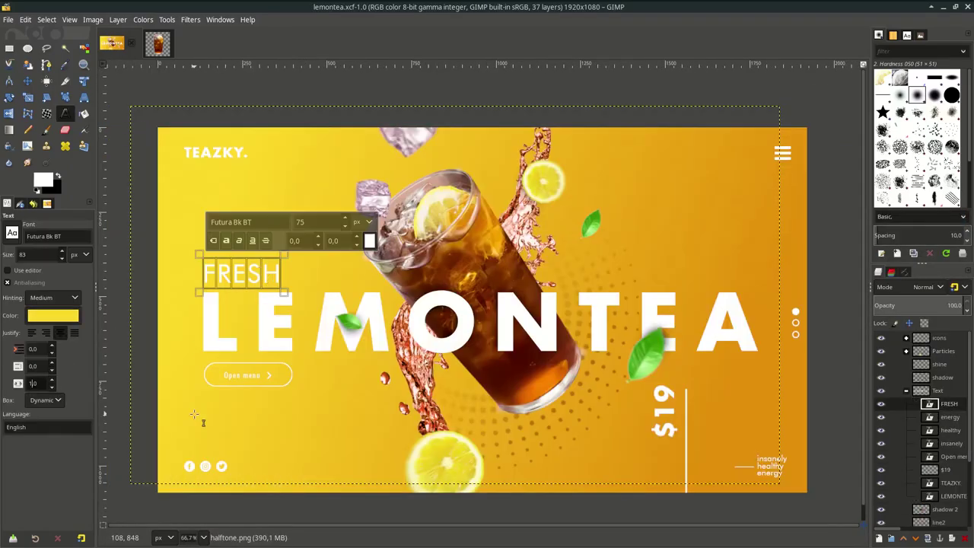
Raise the FRESH heading by about 3 px and save lemontea.xcf
scroll(315, 278, up, 3)
scroll(315, 294, up, 2)
key(m)
scroll(337, 315, down, 3)
drag(325, 314, 325, 311)
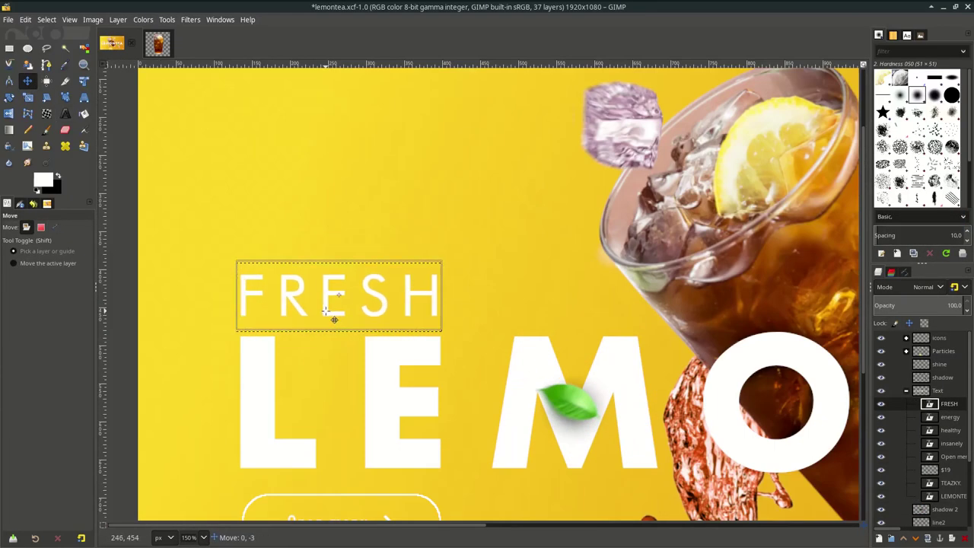
scroll(338, 335, down, 1)
scroll(418, 373, down, 1)
key(ctrl+s)
scroll(498, 413, down, 1)
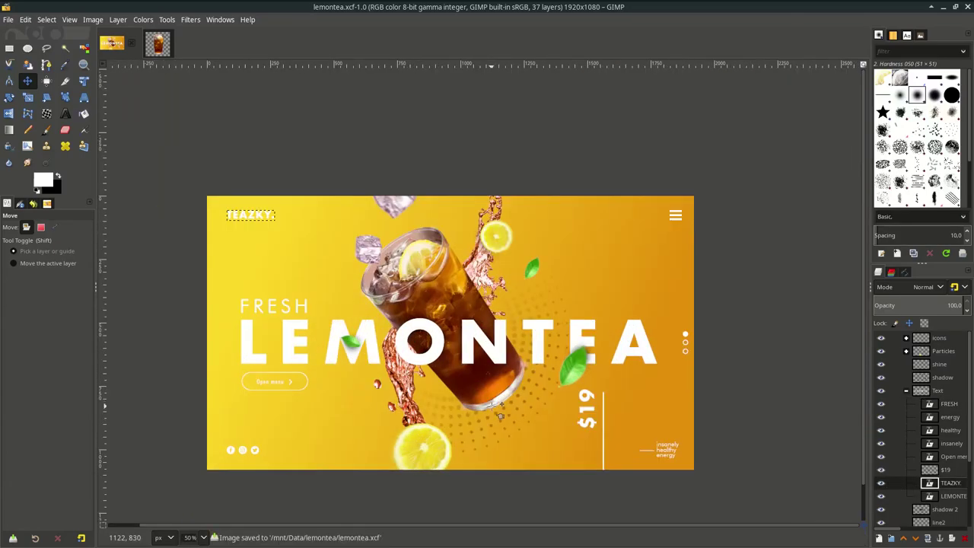